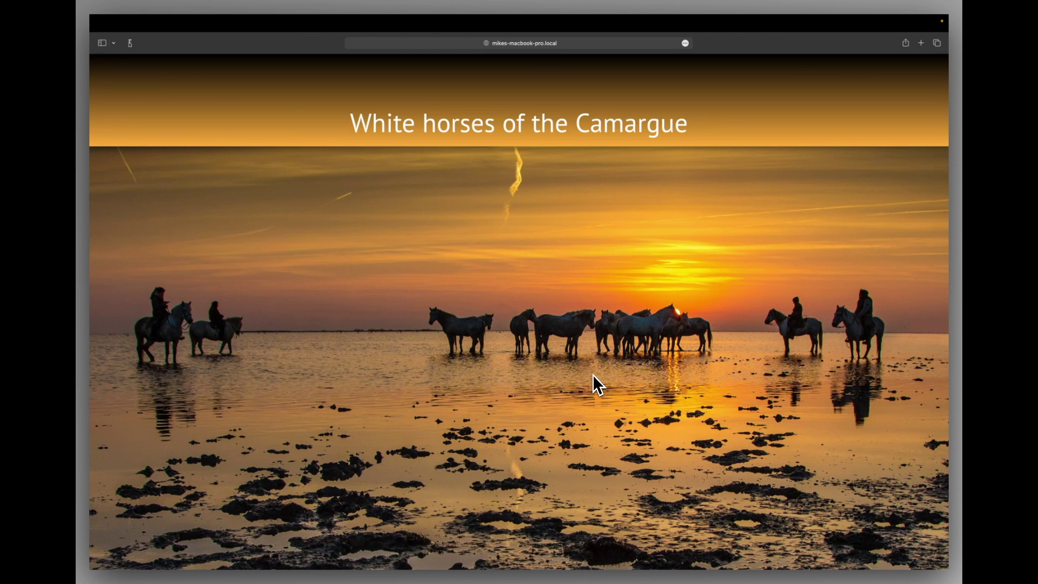
- Scroll the Safari preview of the Camargue page all the way down and partly back up
scroll(597, 384, "down", 3)
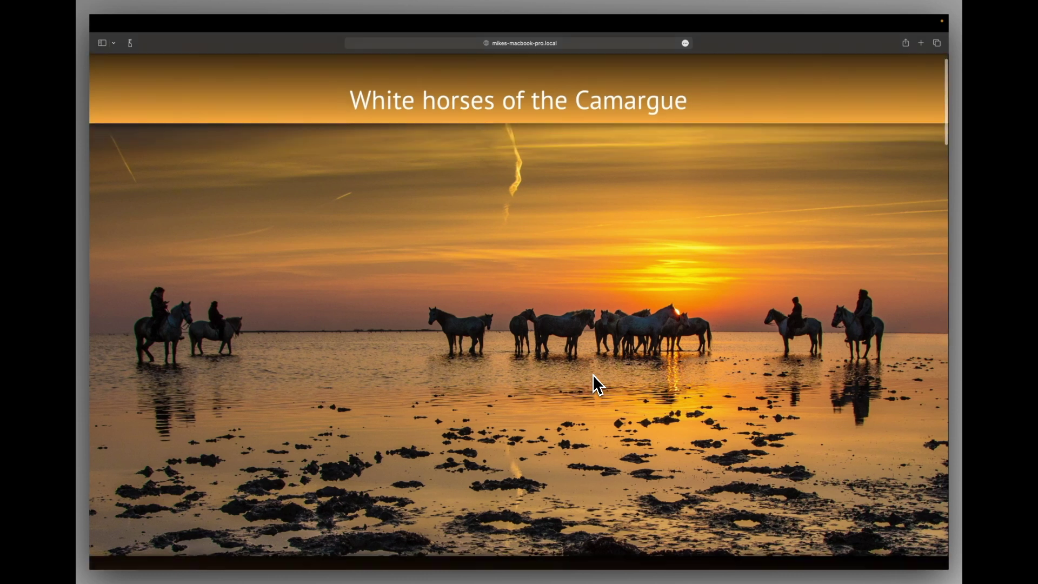
scroll(597, 384, "down", 3)
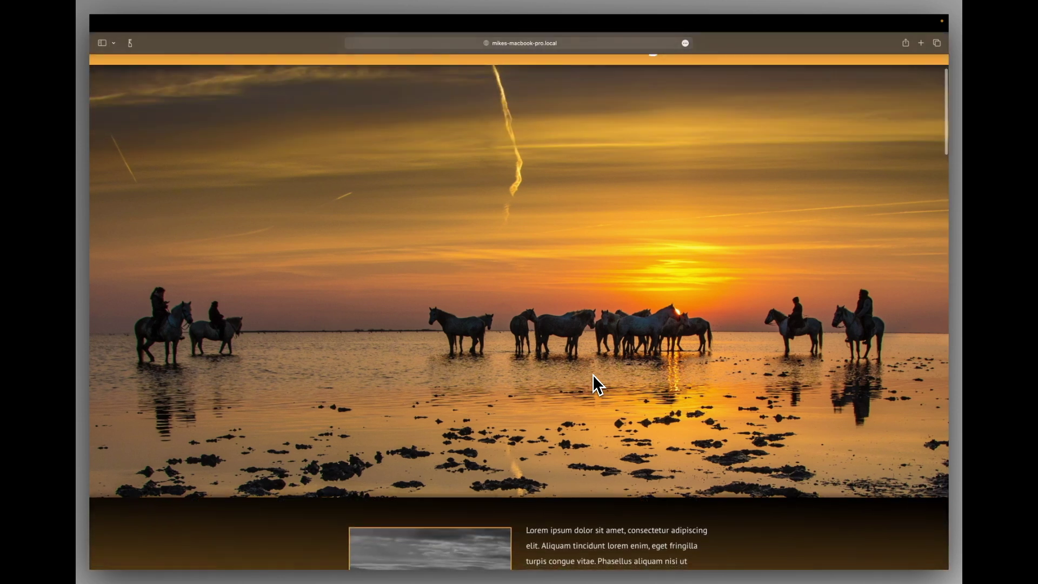
scroll(596, 384, "down", 3)
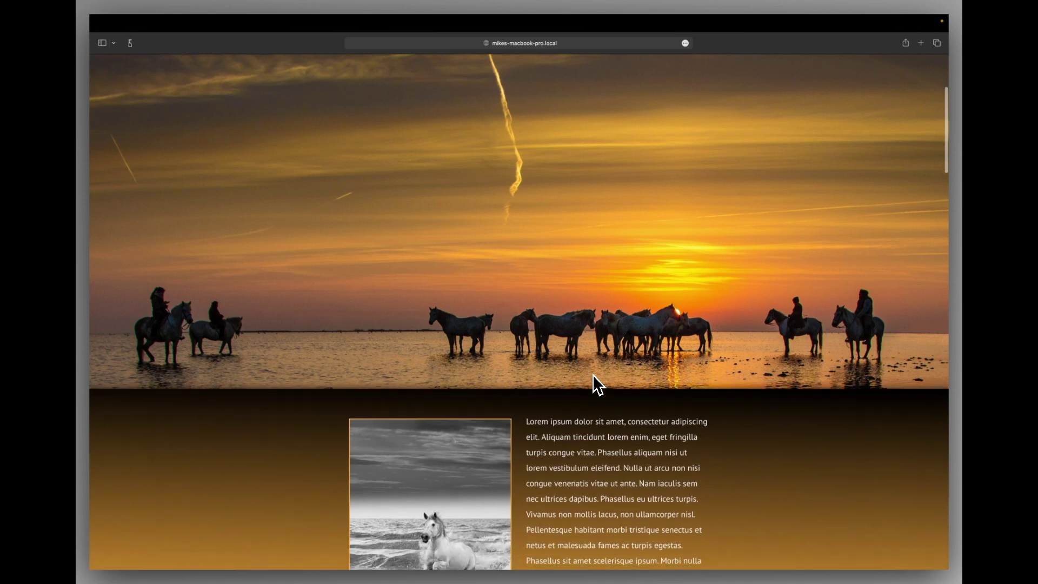
scroll(596, 384, "down", 3)
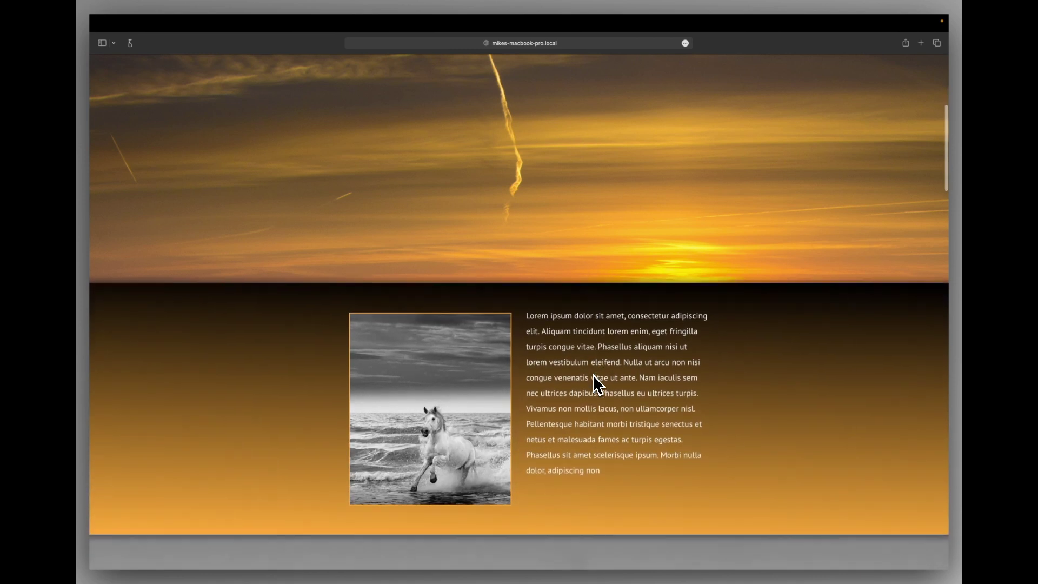
scroll(597, 384, "down", 3)
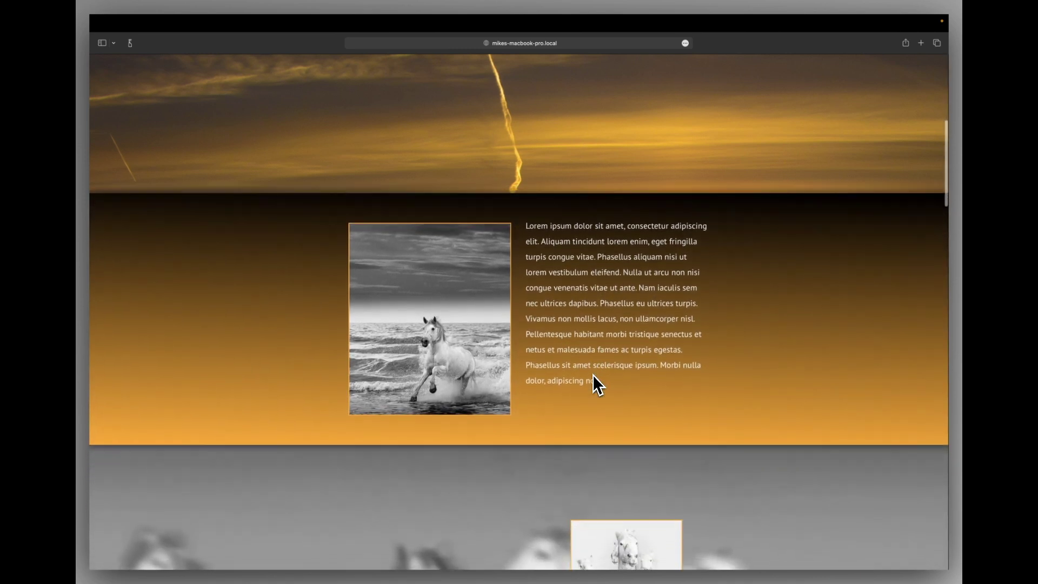
scroll(596, 384, "down", 3)
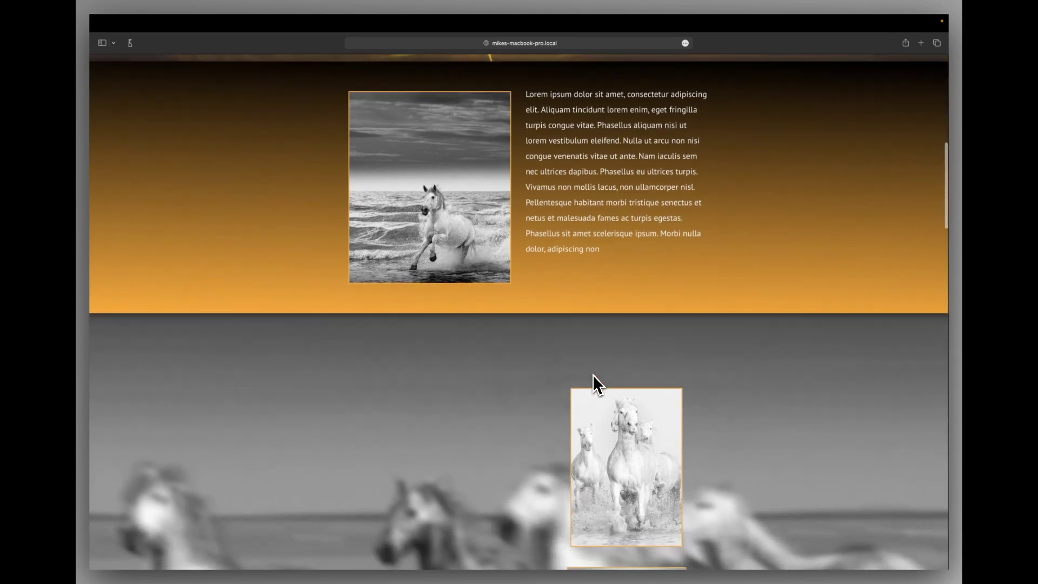
scroll(597, 384, "down", 3)
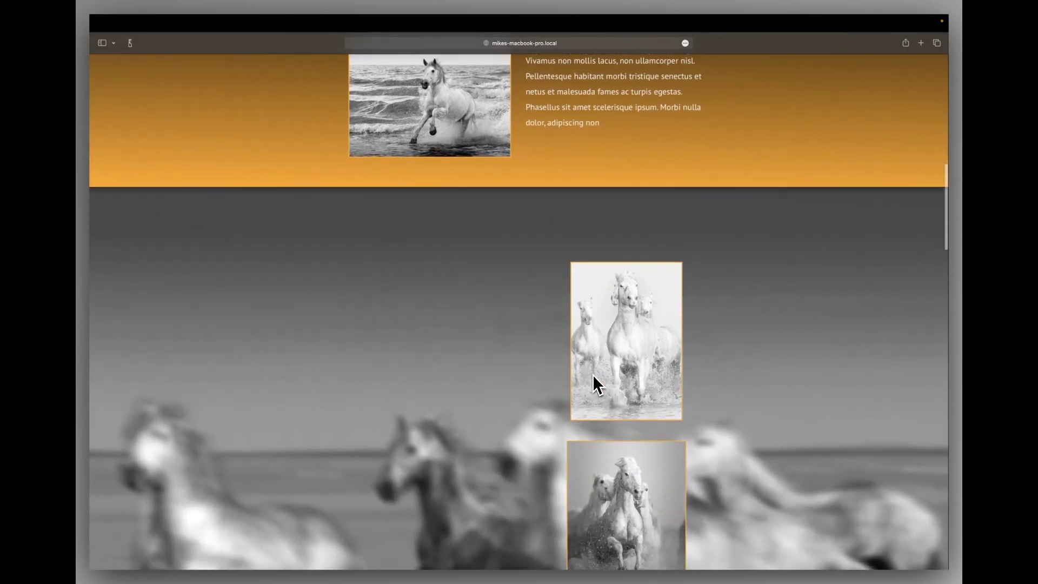
scroll(597, 383, "down", 4)
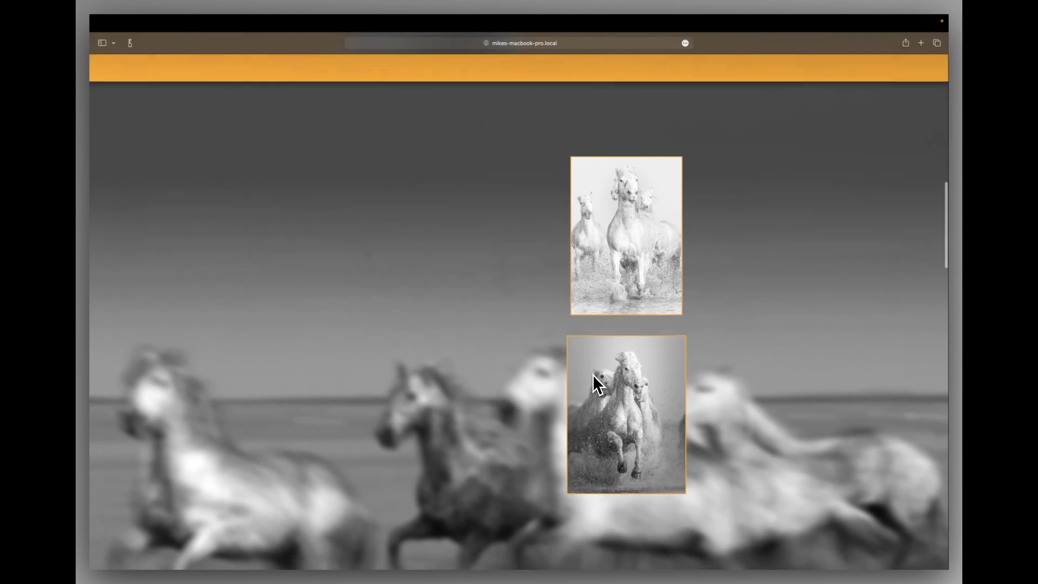
scroll(596, 384, "down", 3)
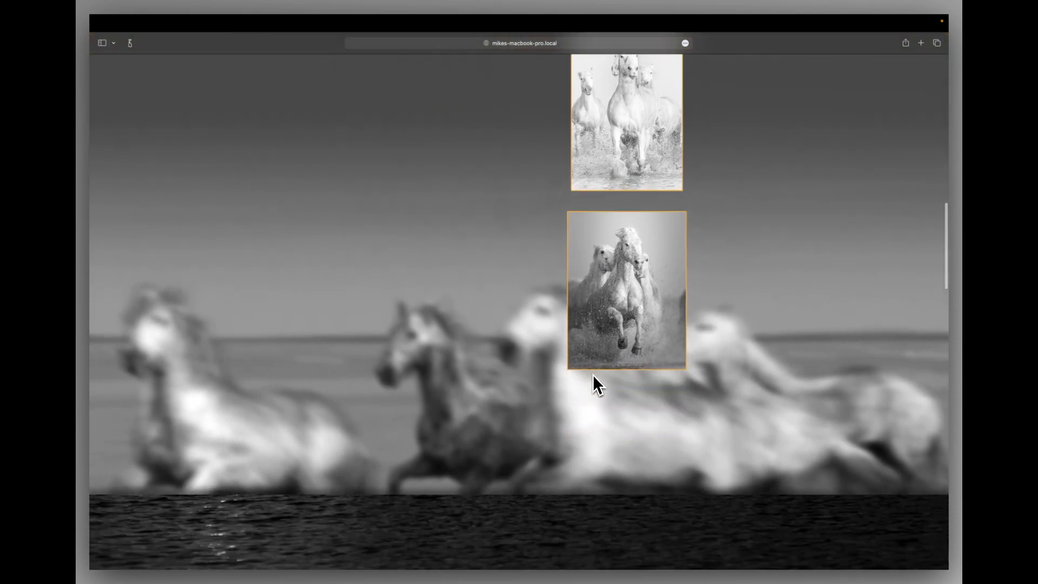
scroll(597, 384, "down", 3)
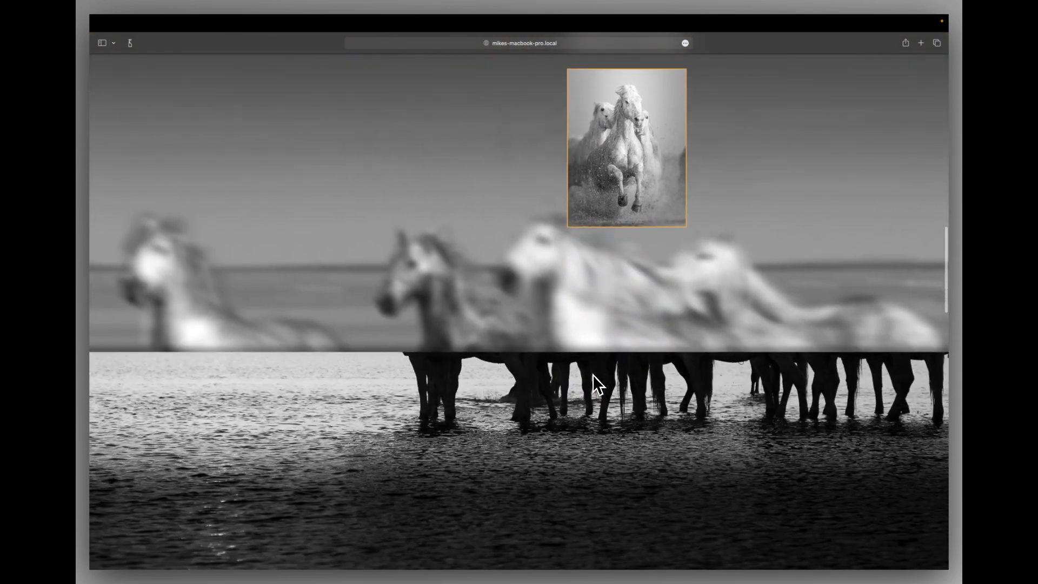
scroll(597, 384, "down", 4)
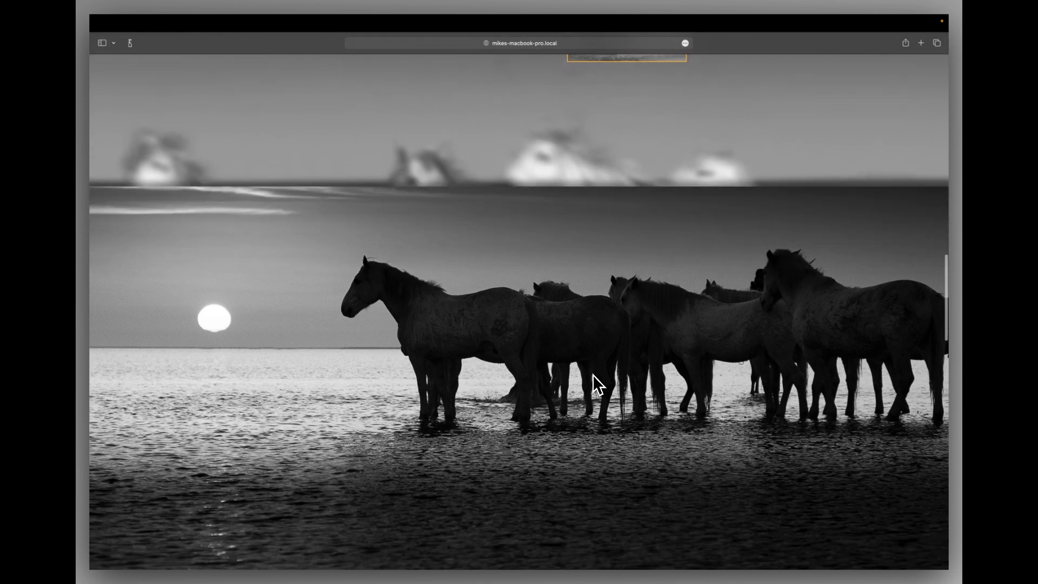
scroll(598, 385, "down", 1)
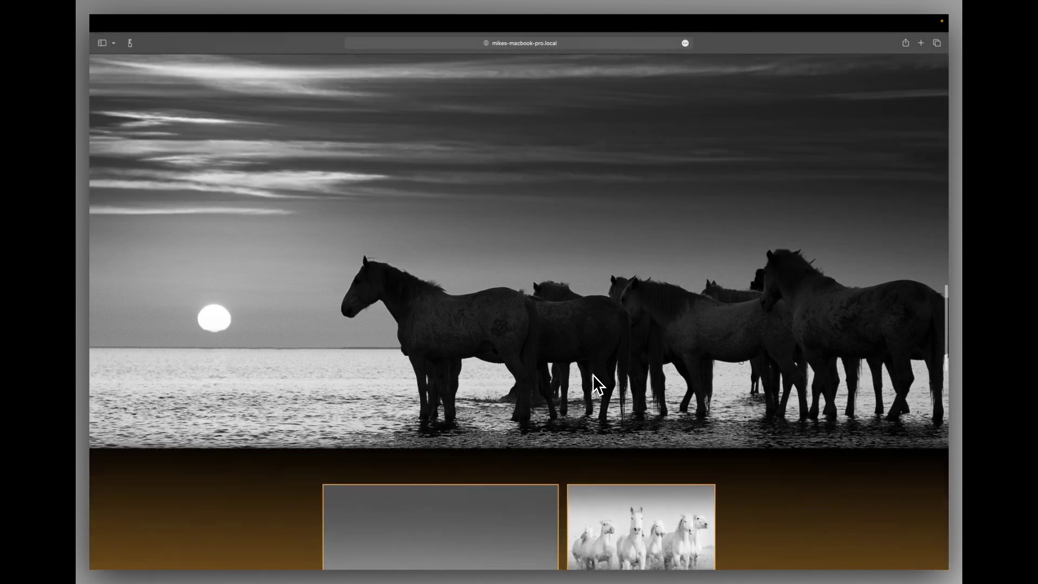
scroll(597, 384, "down", 5)
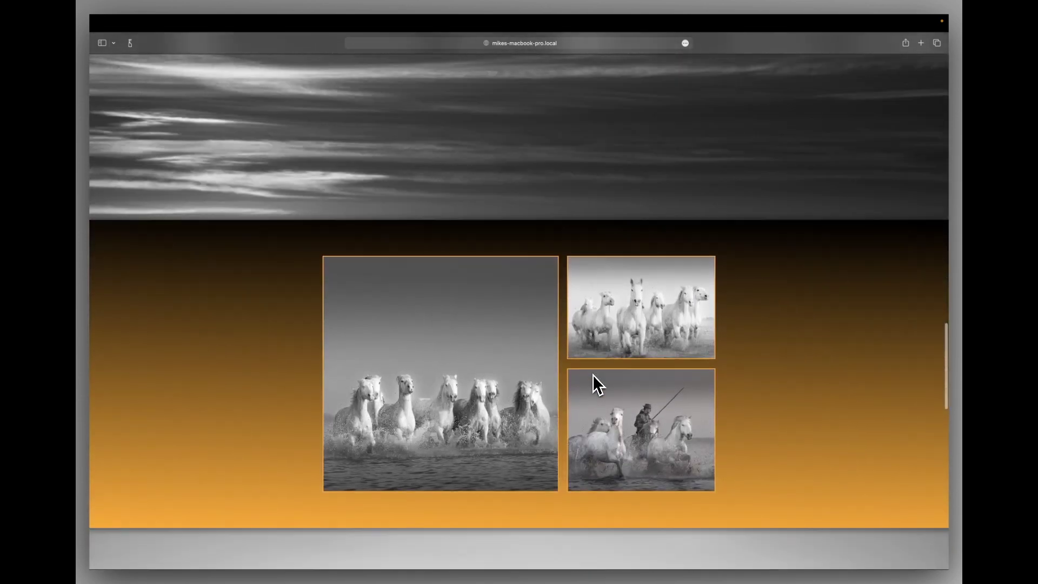
scroll(597, 383, "down", 2)
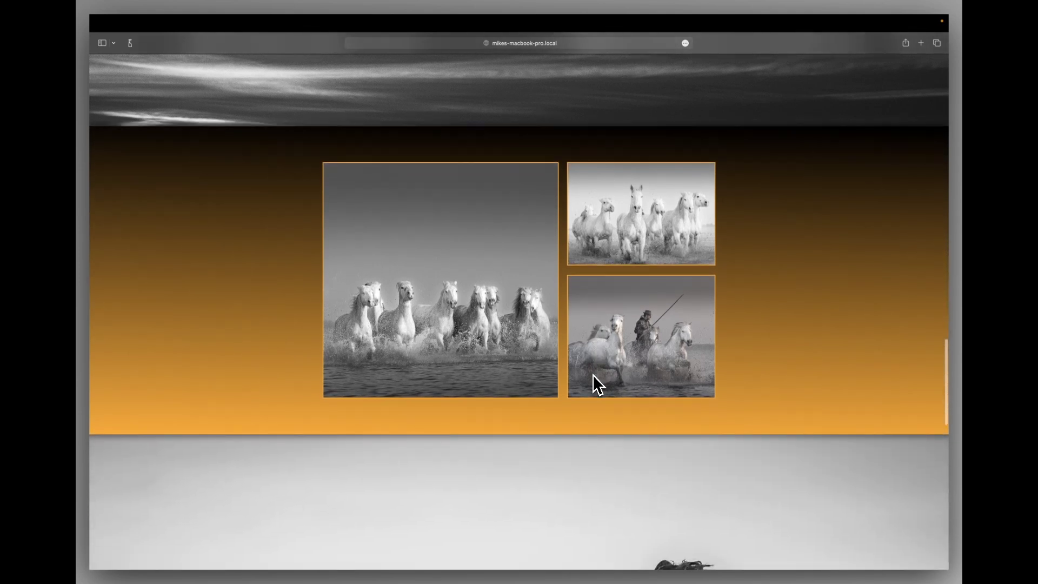
scroll(597, 385, "down", 3)
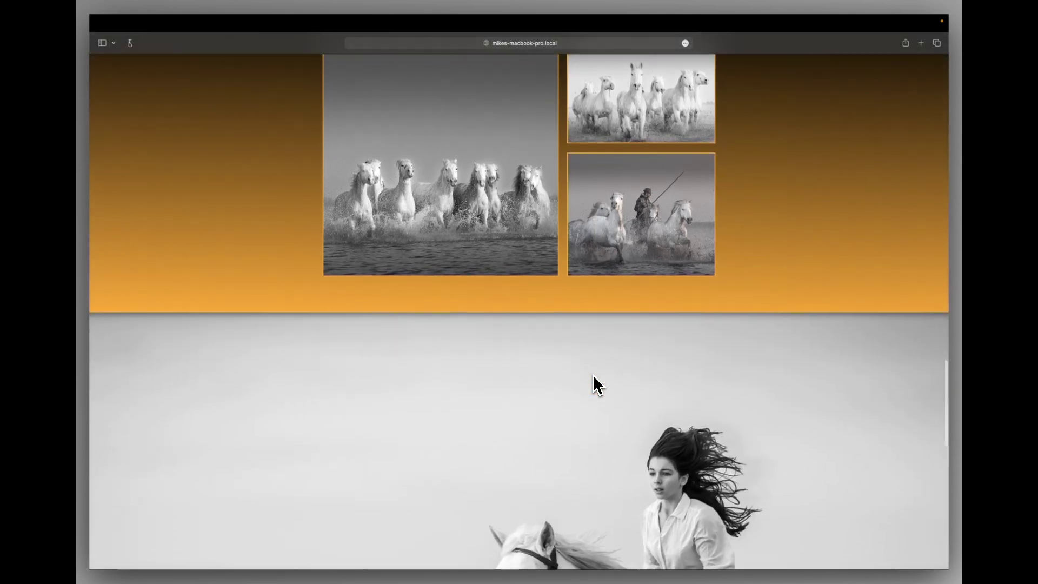
scroll(596, 384, "down", 4)
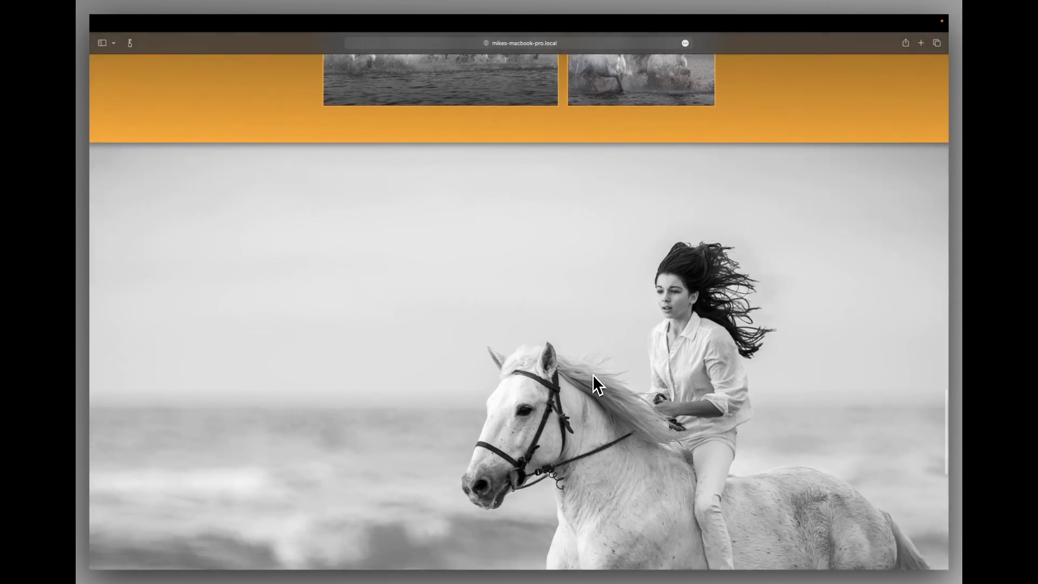
scroll(596, 384, "down", 4)
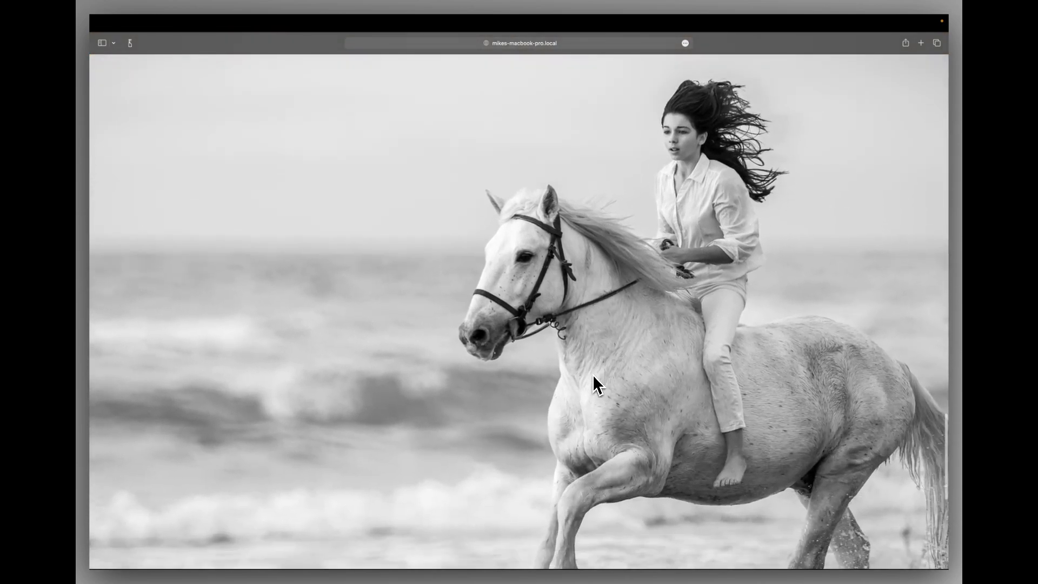
scroll(597, 385, "down", 1)
scroll(597, 385, "up", 3)
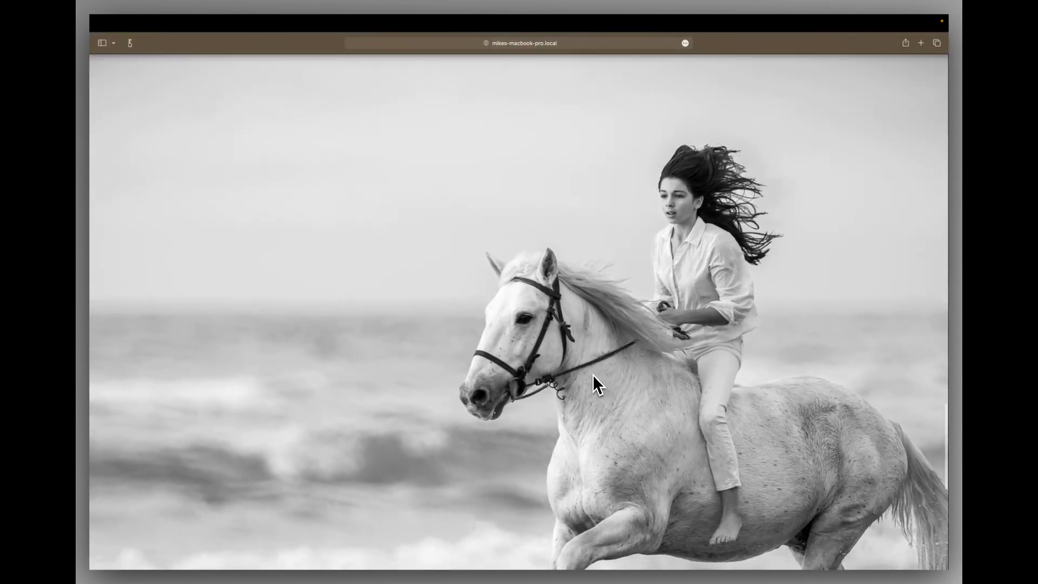
scroll(597, 385, "up", 6)
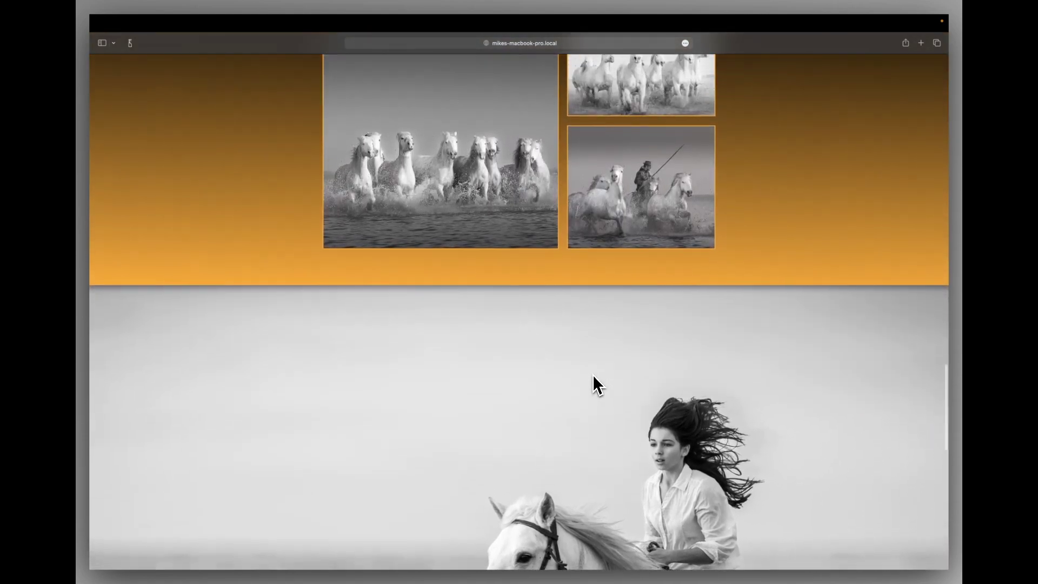
scroll(598, 385, "up", 4)
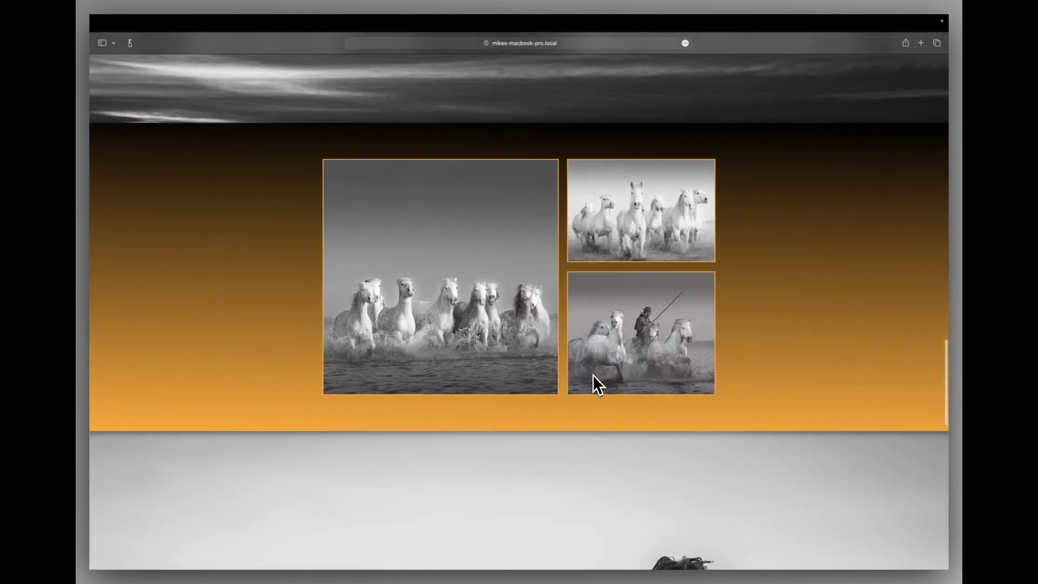
scroll(598, 385, "up", 15)
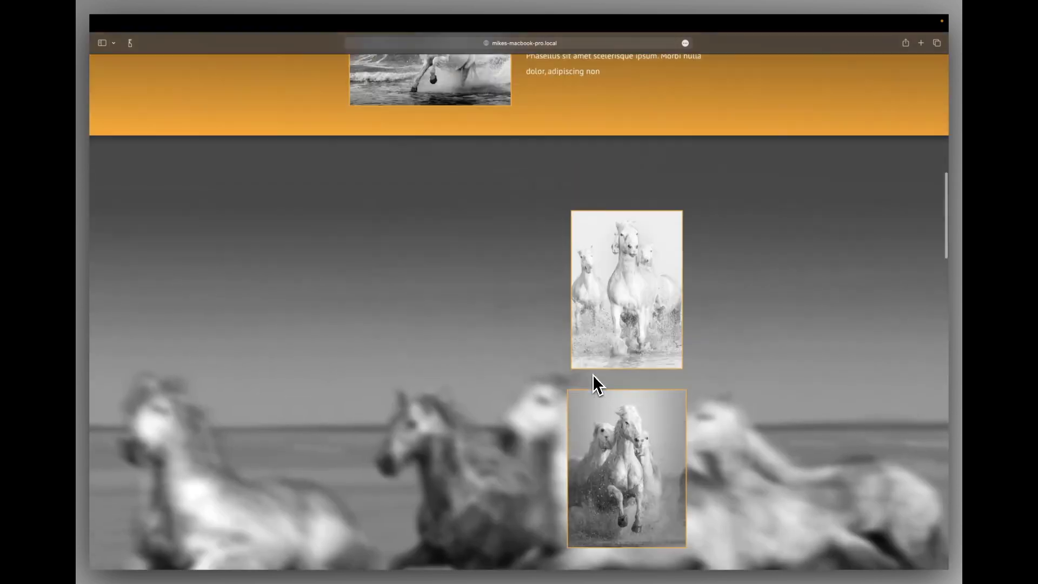
scroll(598, 385, "up", 15)
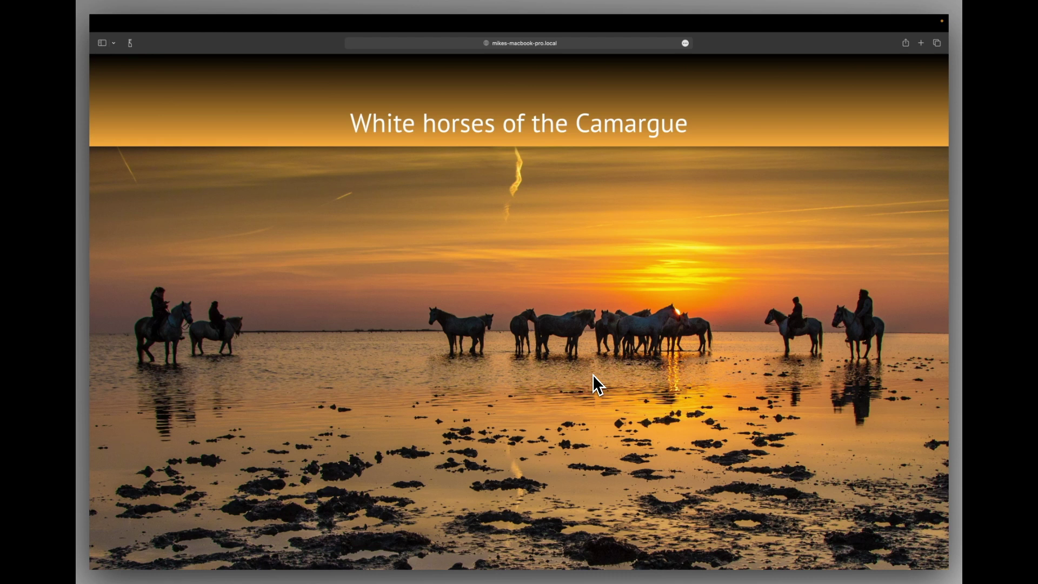
- Switch back to Sparkle and scroll the Parallax page canvas to the sunset horses header
key("super+Tab")
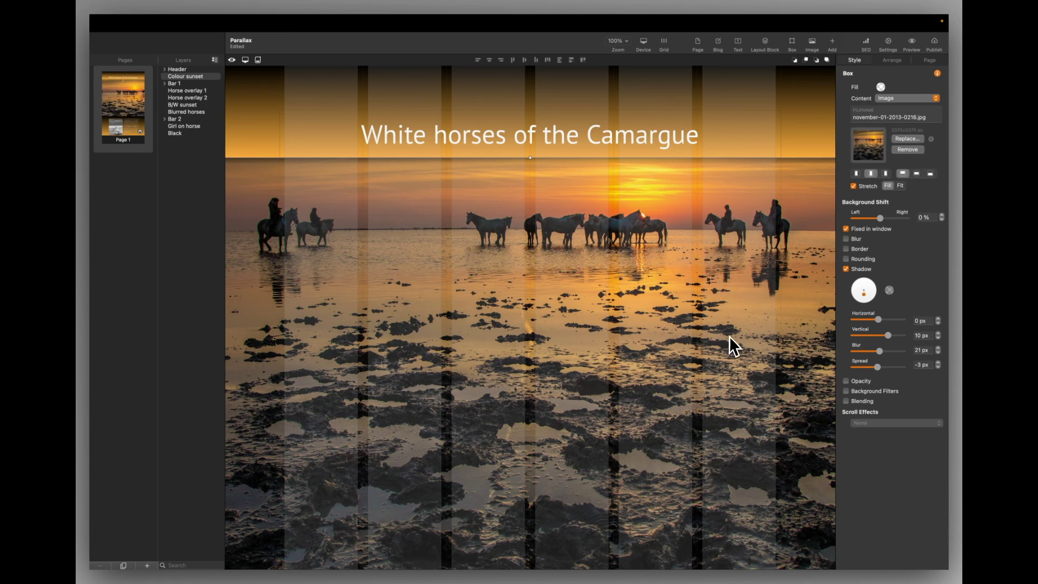
scroll(730, 338, "down", 10)
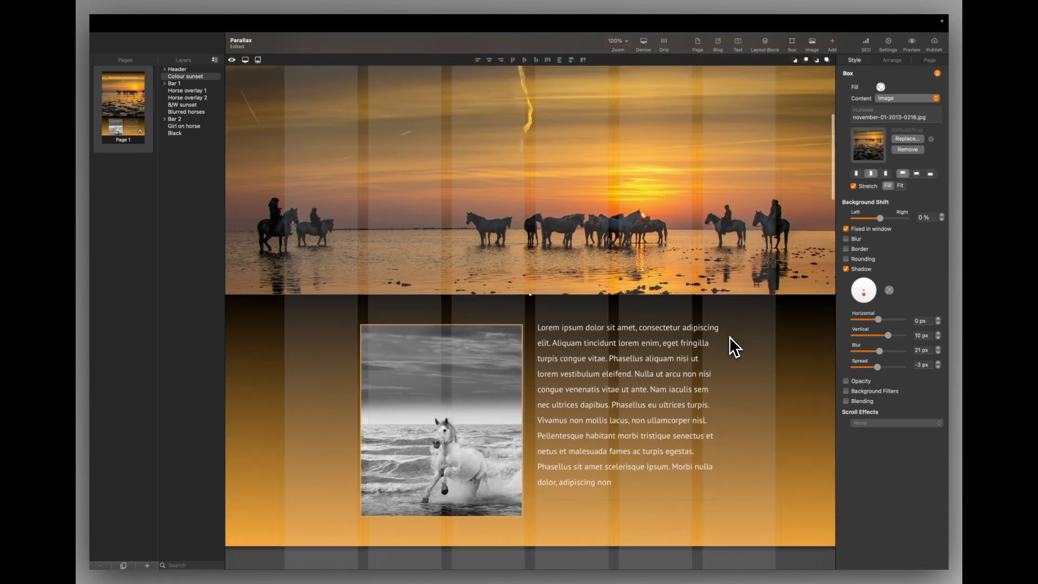
scroll(729, 337, "down", 5)
scroll(729, 337, "up", 15)
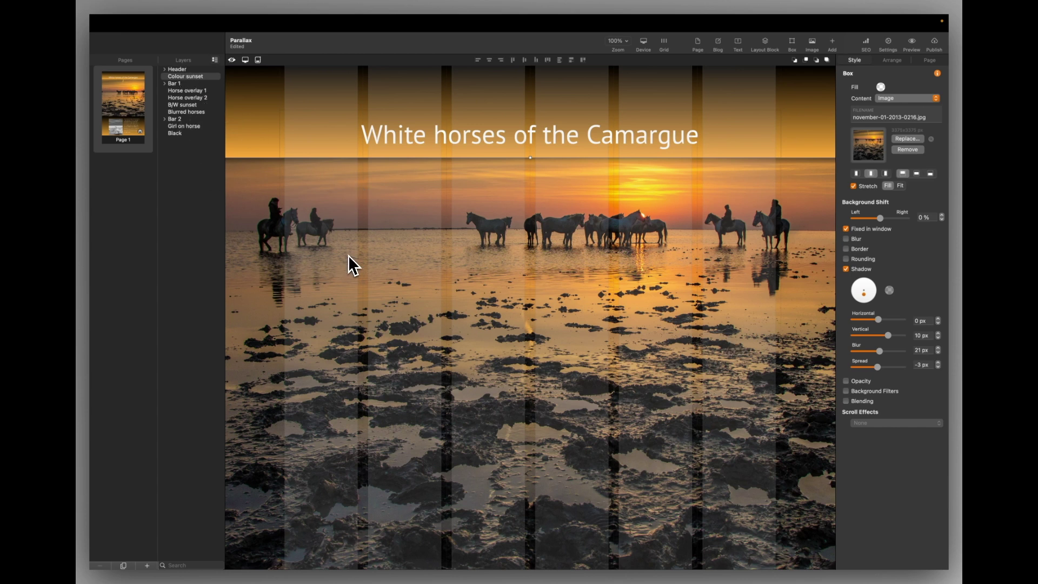
- Check the Header group's layers, then select the Colour sunset photo to view its Fixed in window background
left_click(527, 119)
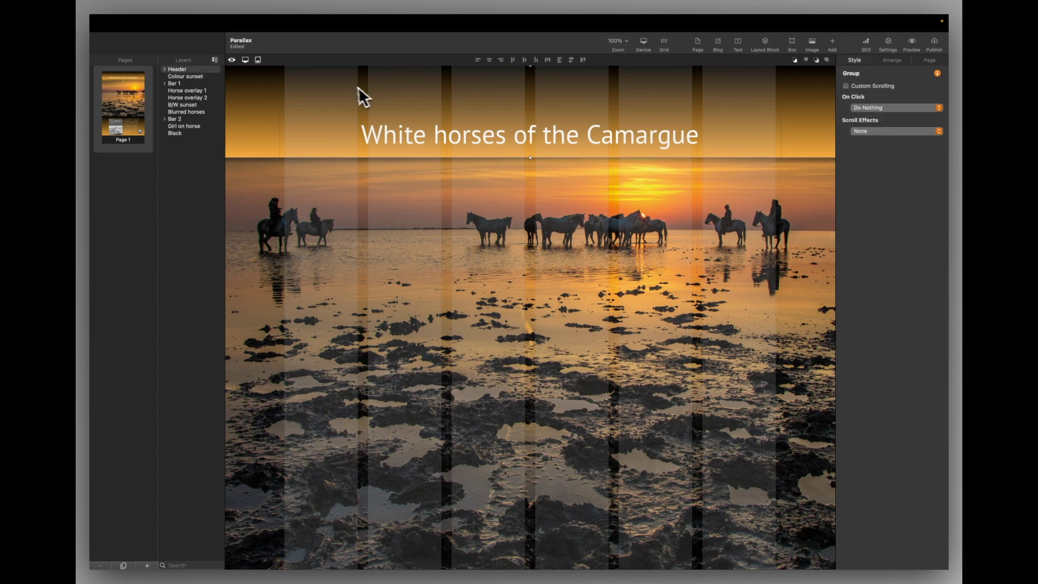
left_click(164, 70)
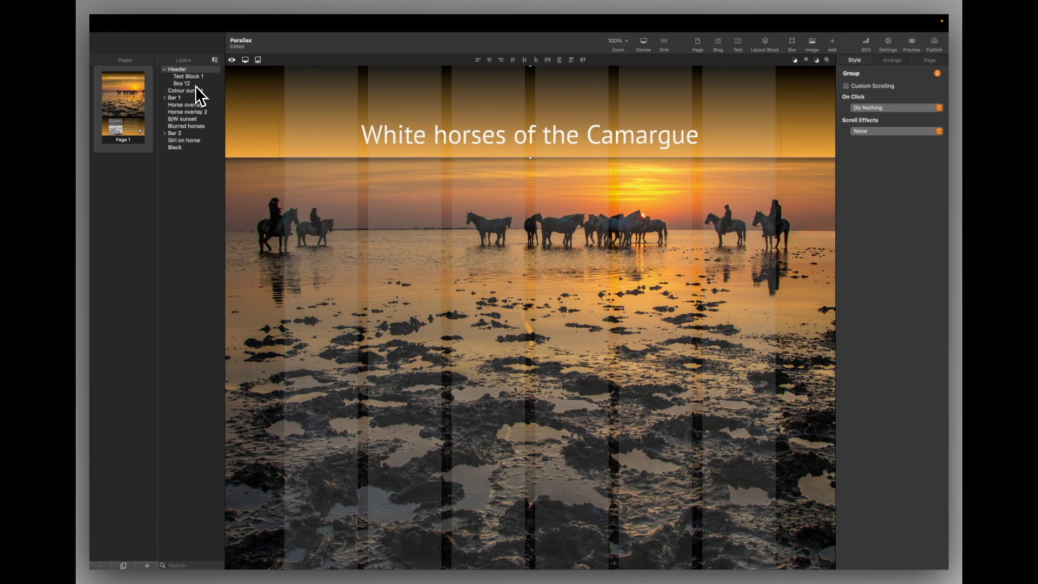
left_click(165, 70)
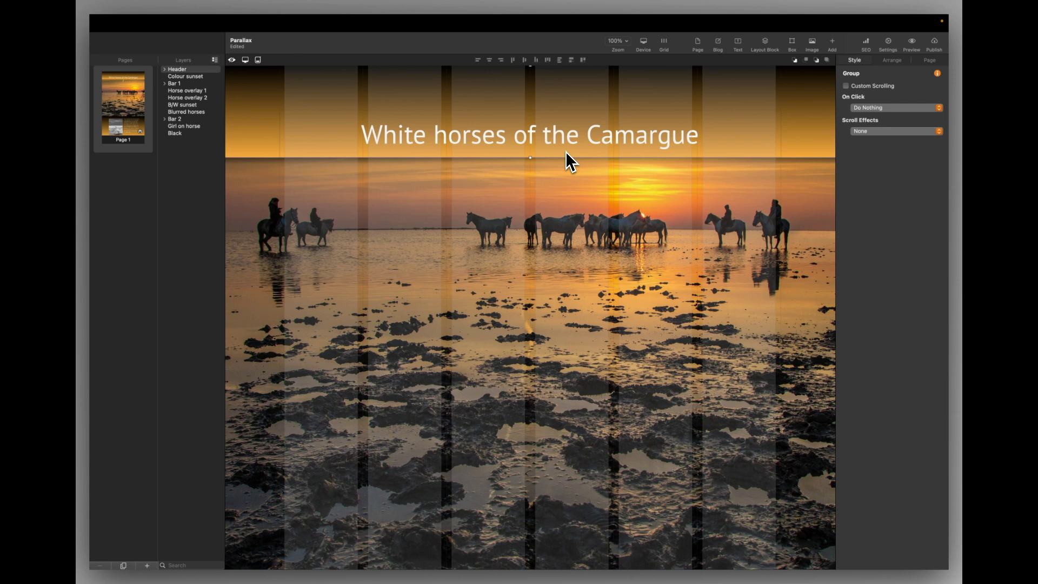
left_click(554, 316)
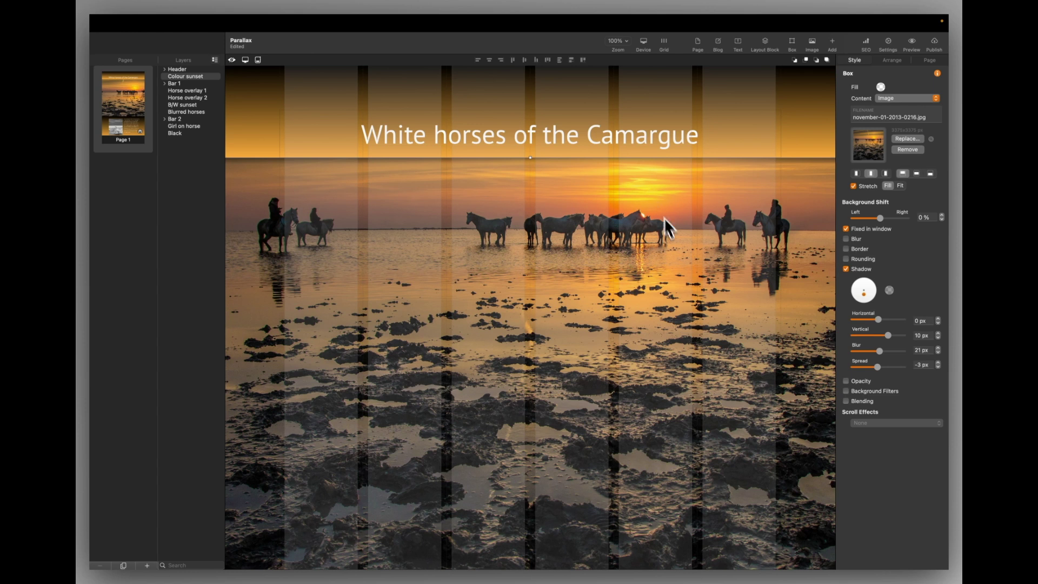
- Show the Colour sunset box's placement: full page width, 221 px vertical, 1035 px high
left_click(552, 220)
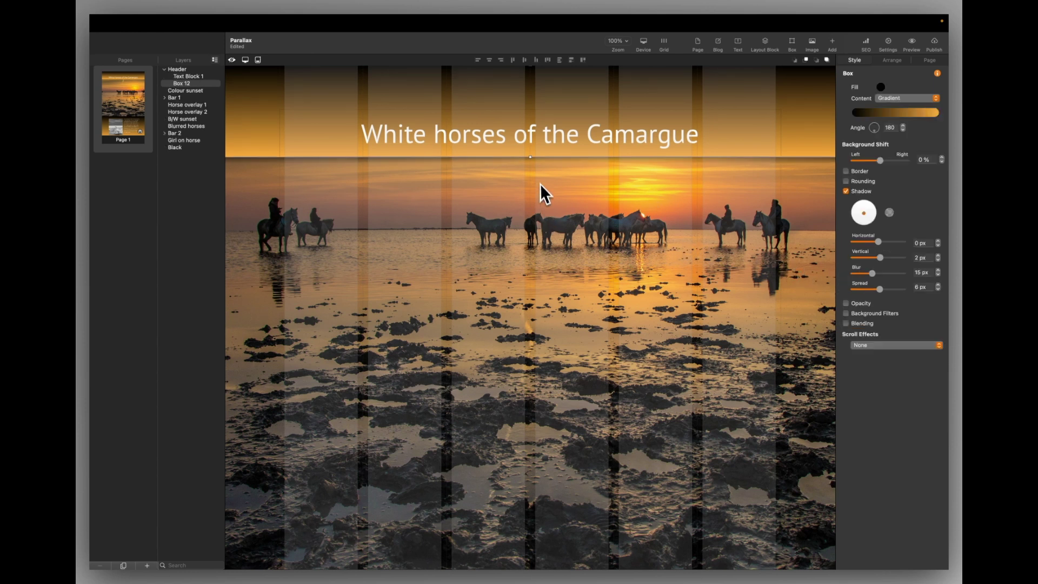
left_click(267, 161)
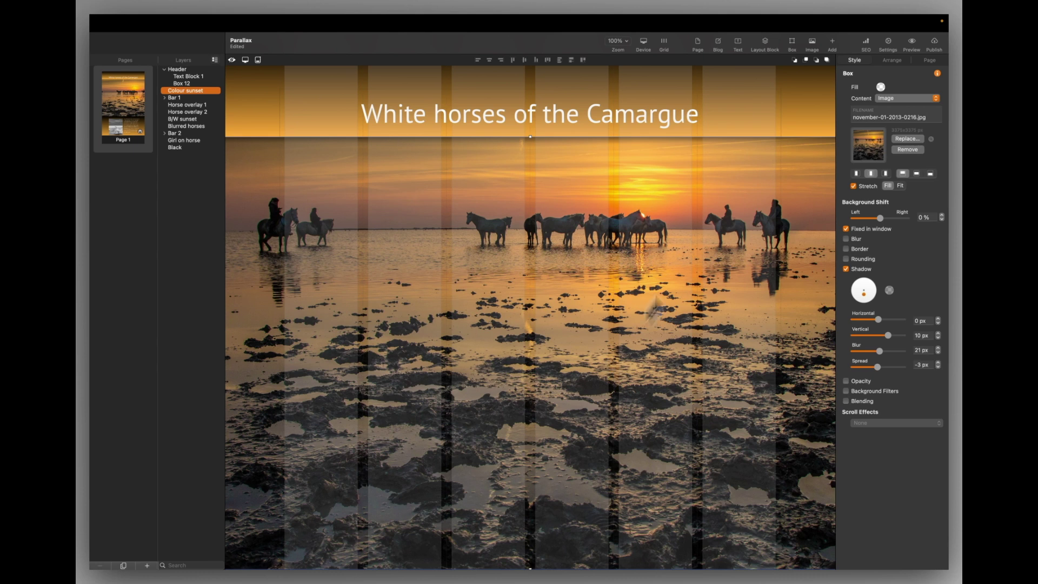
left_click(892, 60)
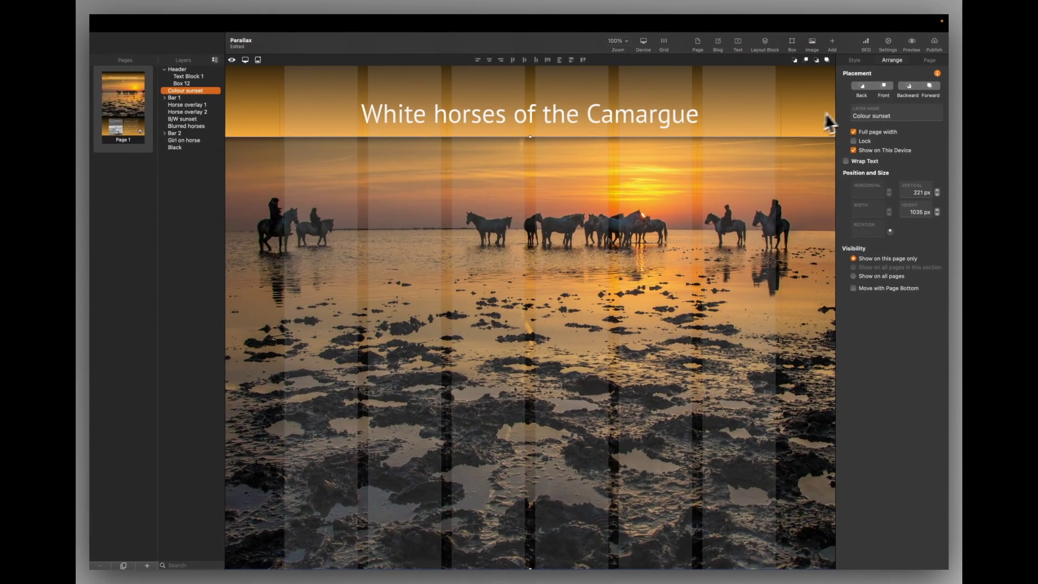
- Open the live preview in Safari and scroll down and up to test the header over the fixed sunset photo
left_click(914, 42)
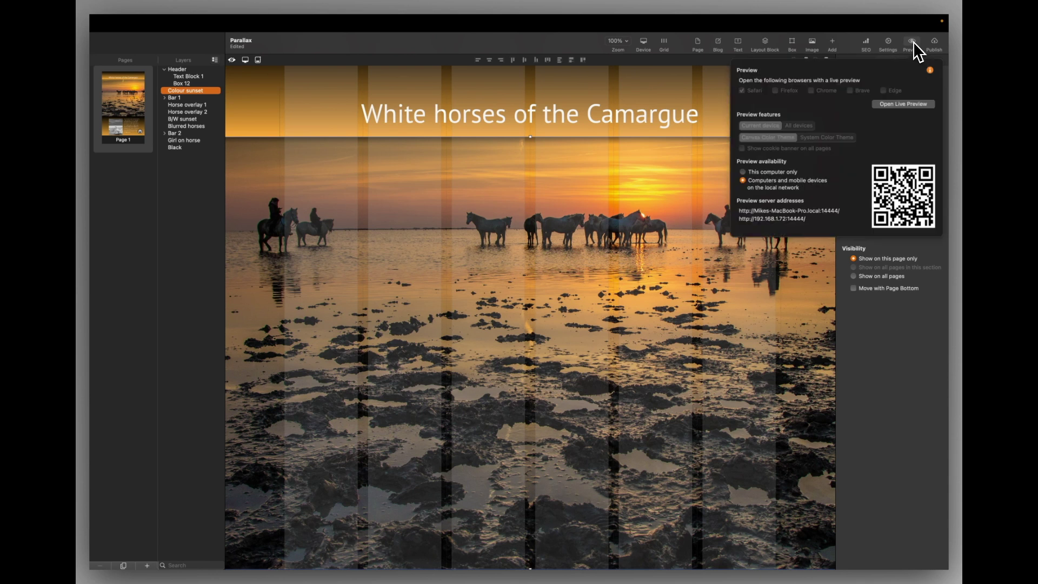
left_click(899, 101)
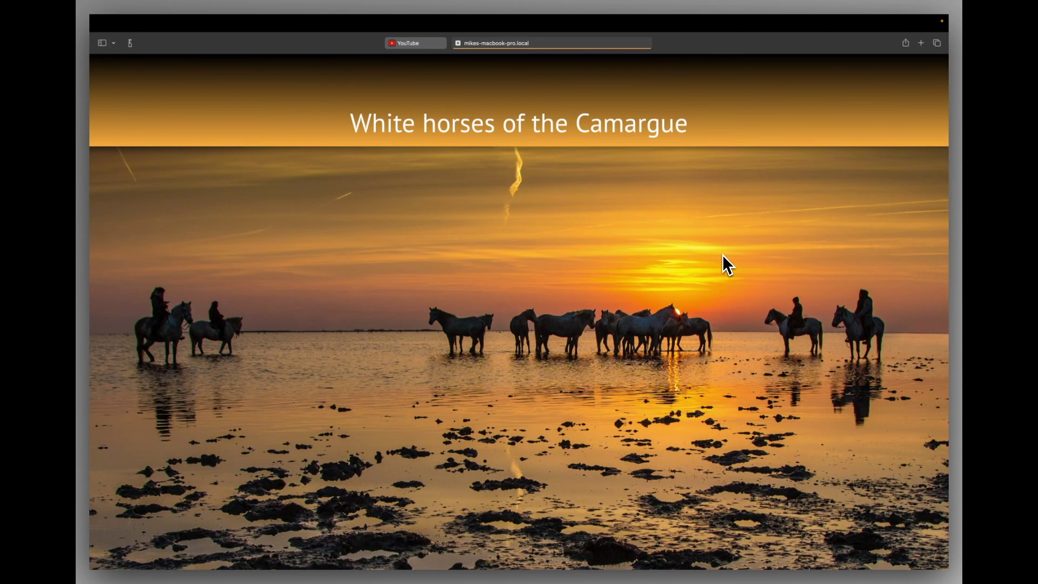
scroll(723, 255, "down", 3)
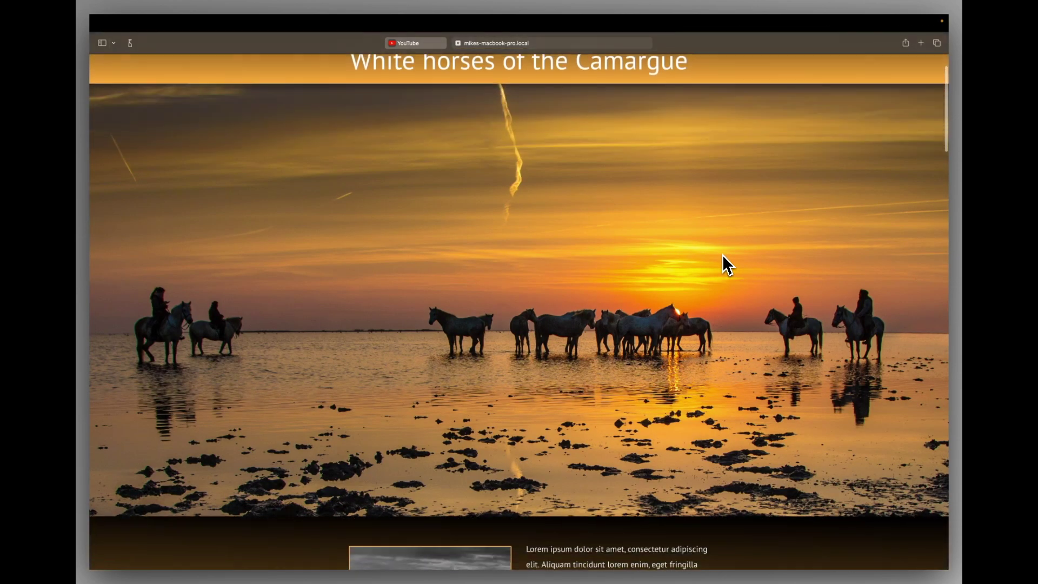
scroll(722, 255, "up", 1)
scroll(723, 254, "down", 3)
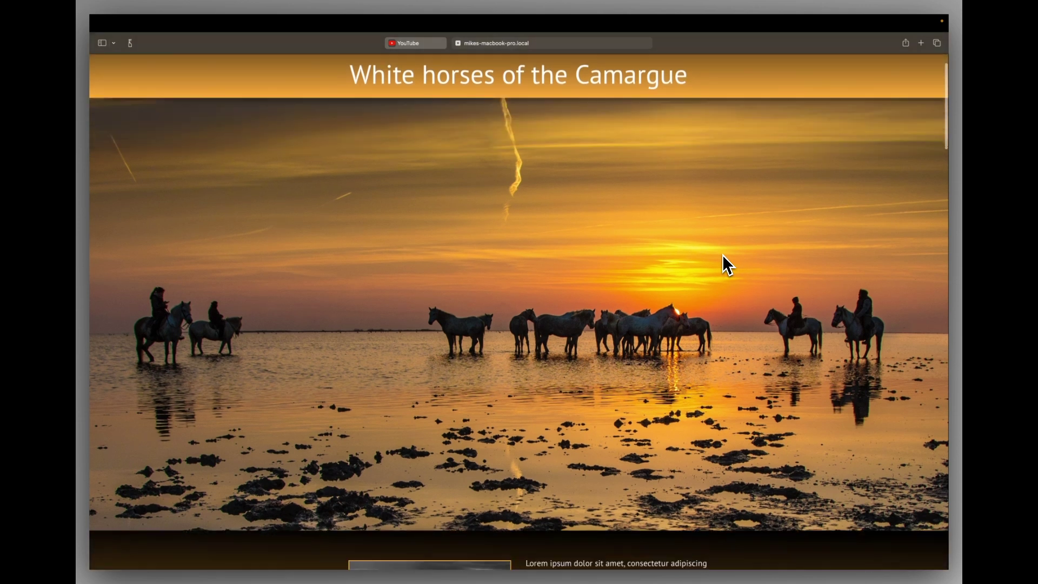
scroll(722, 254, "up", 3)
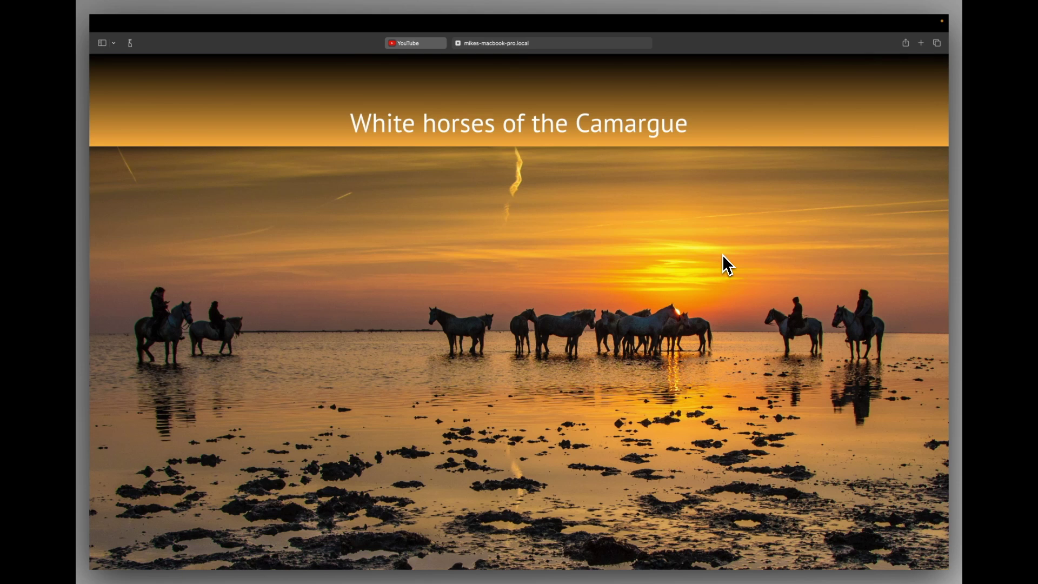
- Back in Sparkle, expand Bar 1 and inspect Box 13 and Box 12 Copy (1256 px vertical, 602 px high)
key("super+Tab")
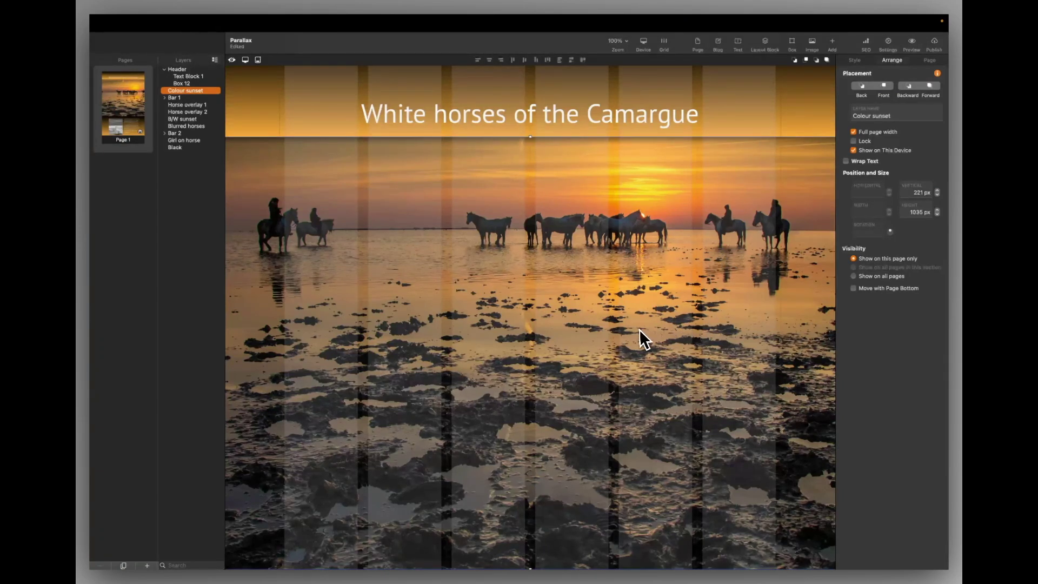
scroll(644, 339, "down", 5)
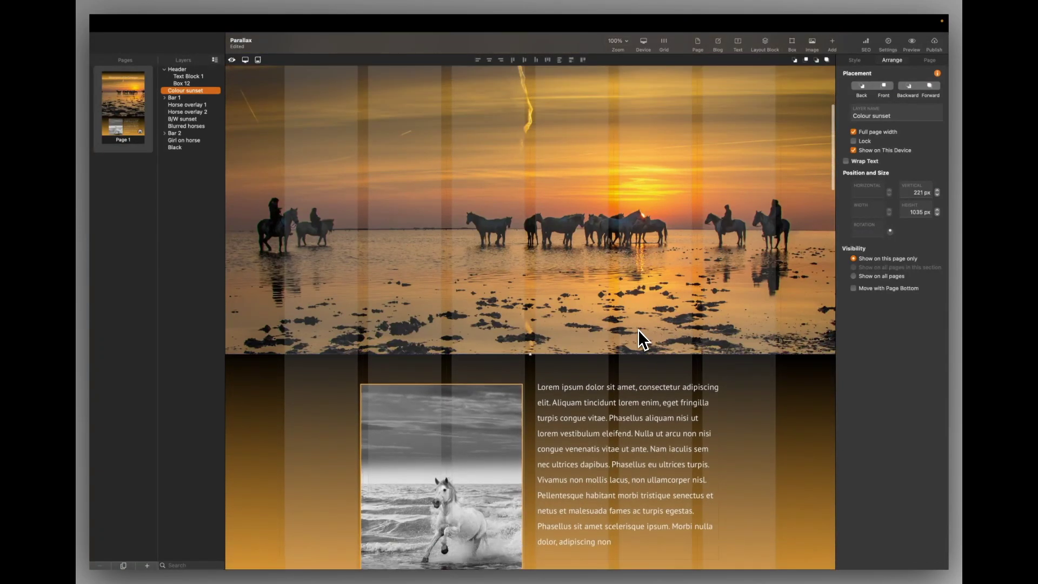
scroll(644, 339, "down", 3)
left_click(614, 286)
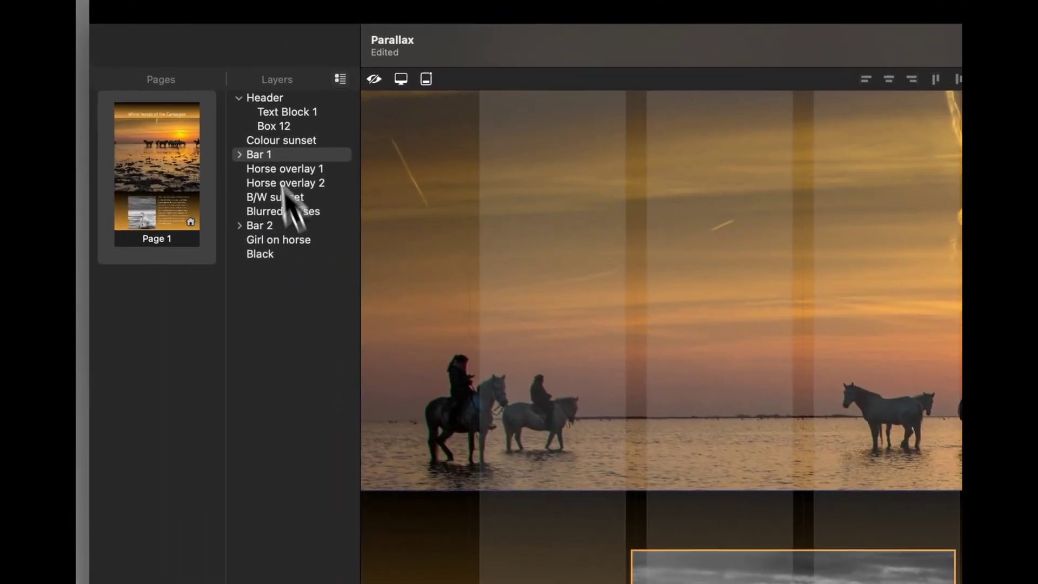
left_click(239, 155)
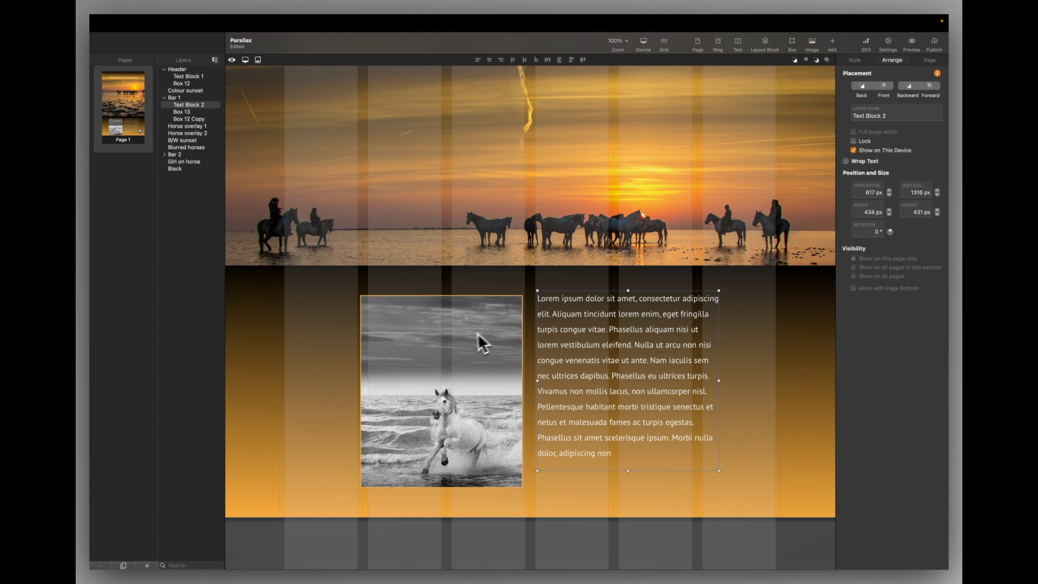
left_click(465, 336)
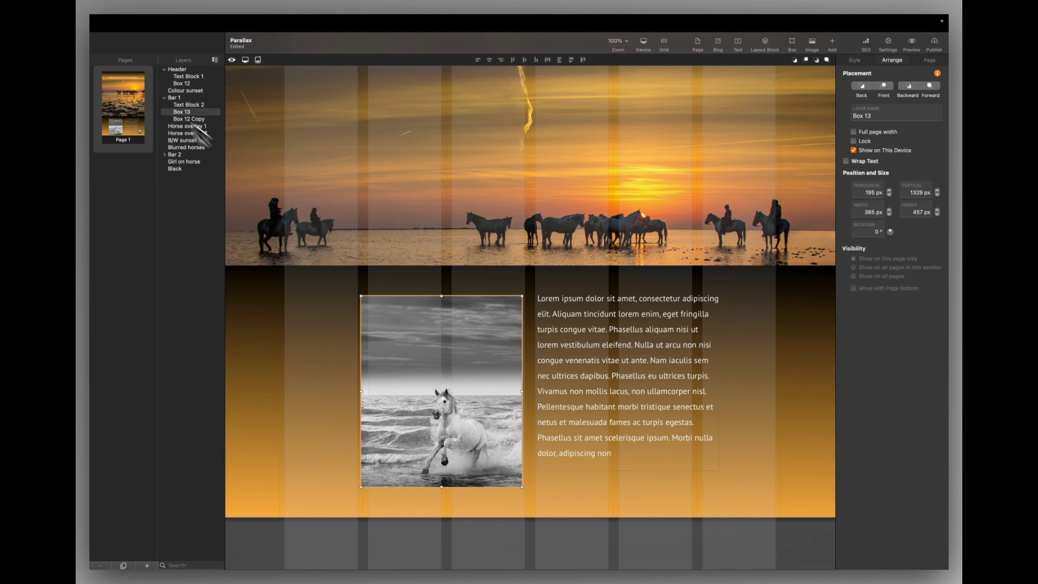
left_click(194, 119)
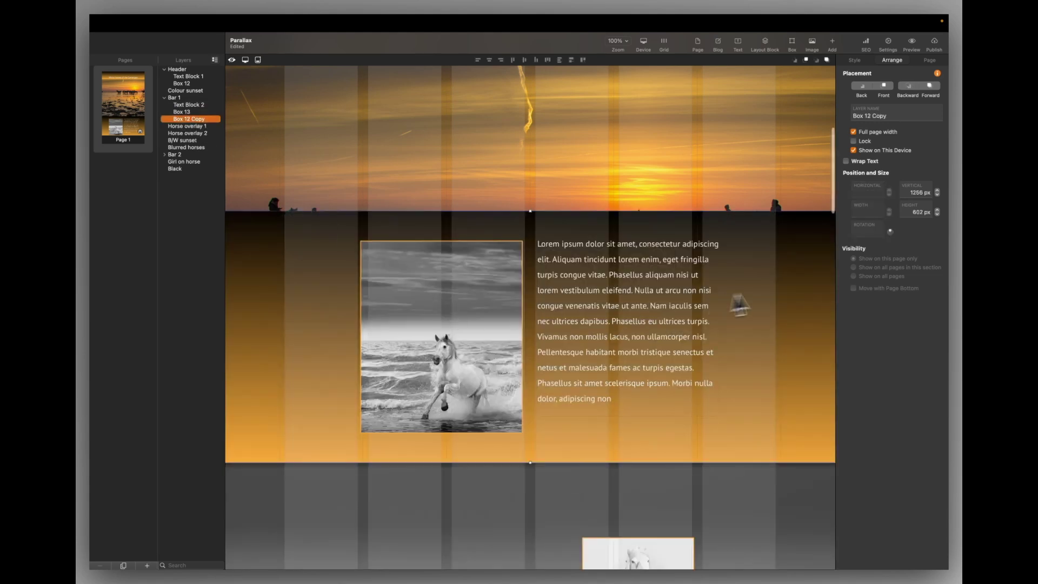
- Show Box 12 Copy's Style settings: dark-to-orange gradient at 1° with a 13 px blur shadow
left_click(855, 60)
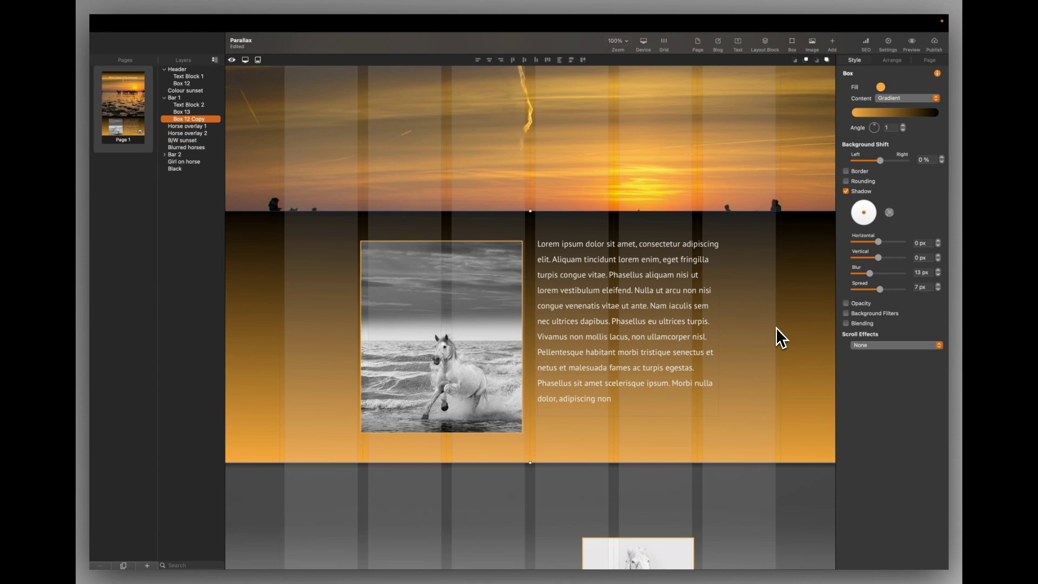
mouse_move(780, 277)
left_mouse_down()
mouse_move(781, 297)
mouse_move(780, 272)
left_mouse_up()
scroll(780, 272, "down", 8)
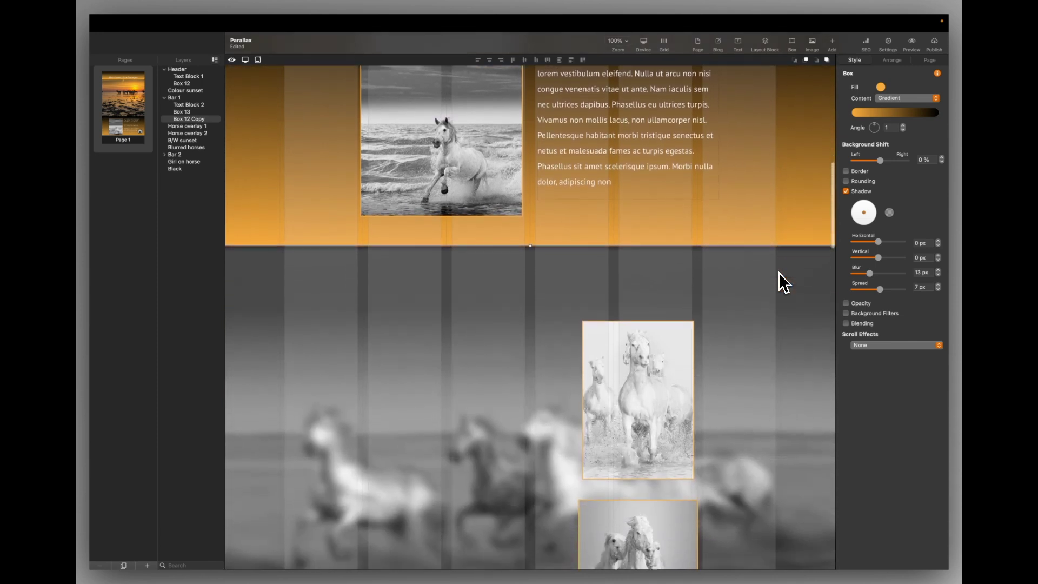
- Select the Blurred horses box to review its 10 px blur and vertical-motion scroll animation
scroll(779, 272, "down", 4)
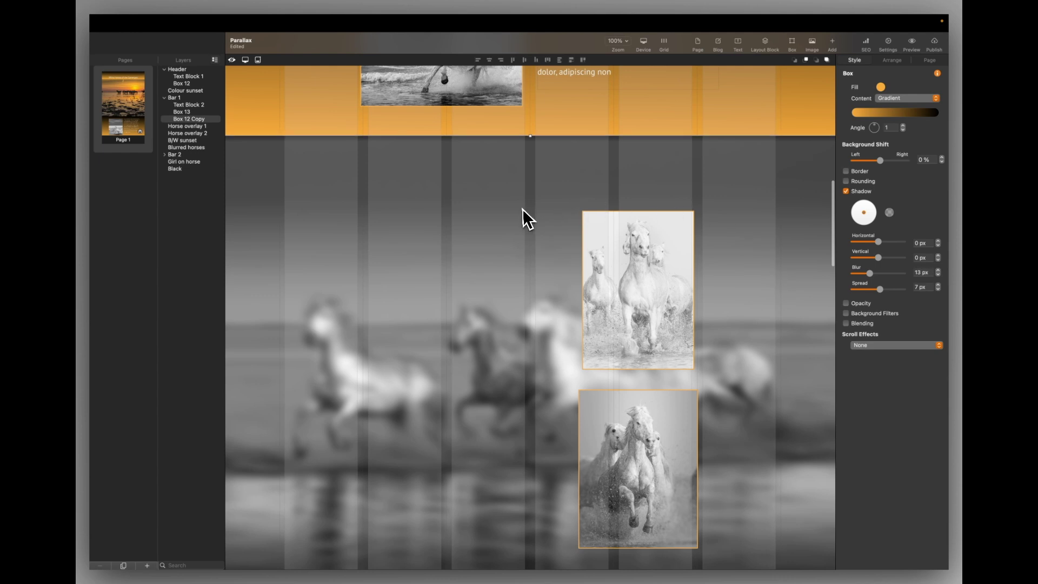
left_click(523, 210)
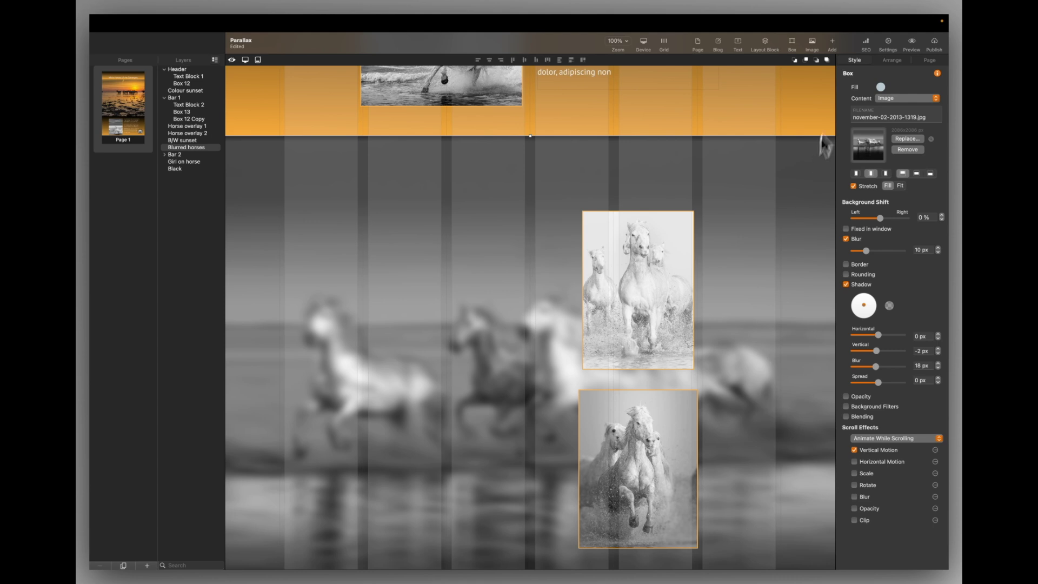
- Open the updated live preview, scroll through the blurred horses section, and return to Sparkle
left_click(912, 43)
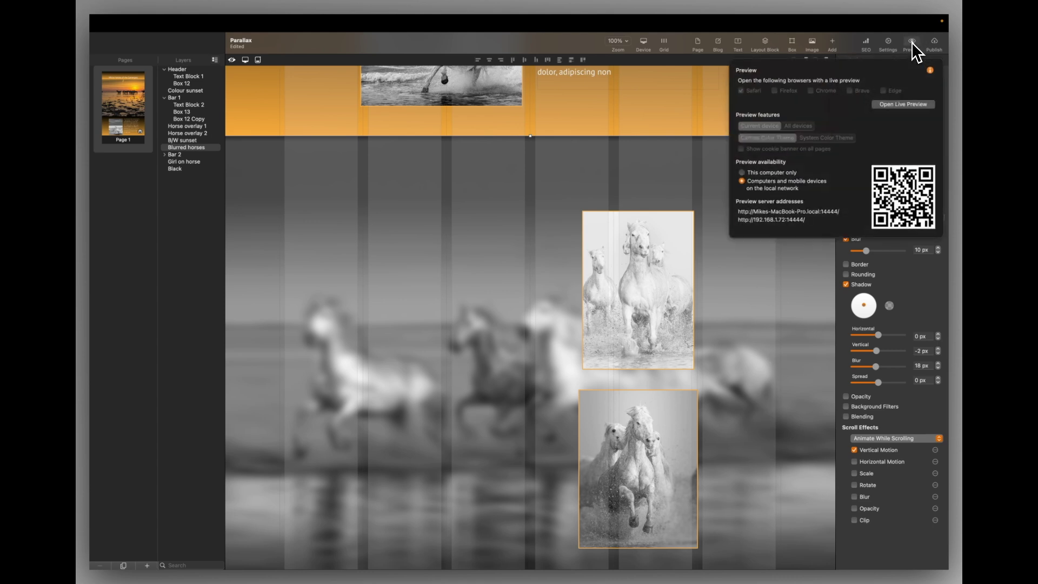
left_click(910, 102)
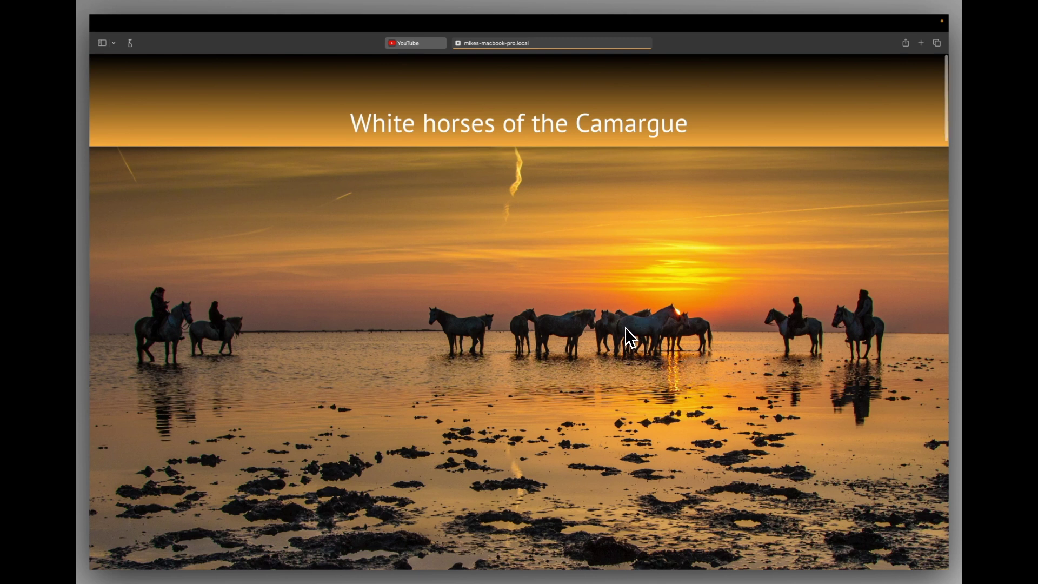
scroll(625, 327, "down", 5)
scroll(625, 328, "down", 3)
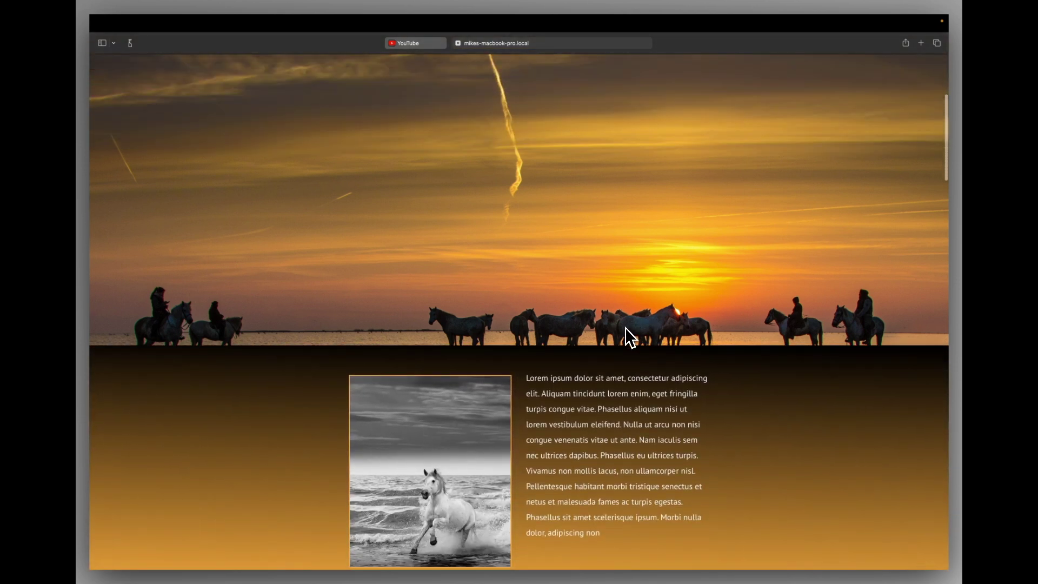
scroll(625, 327, "down", 1)
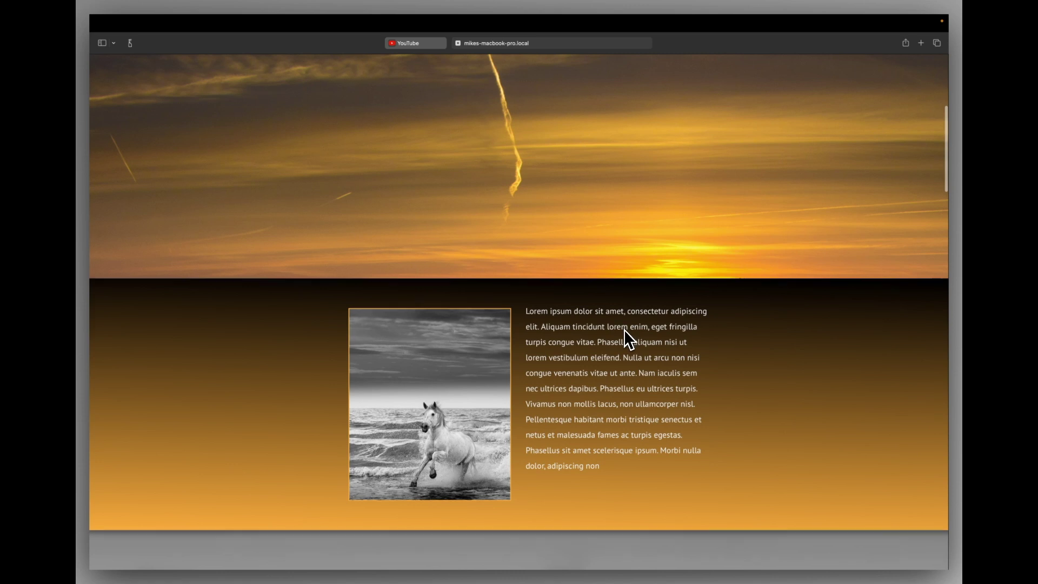
scroll(623, 329, "down", 3)
scroll(625, 330, "down", 5)
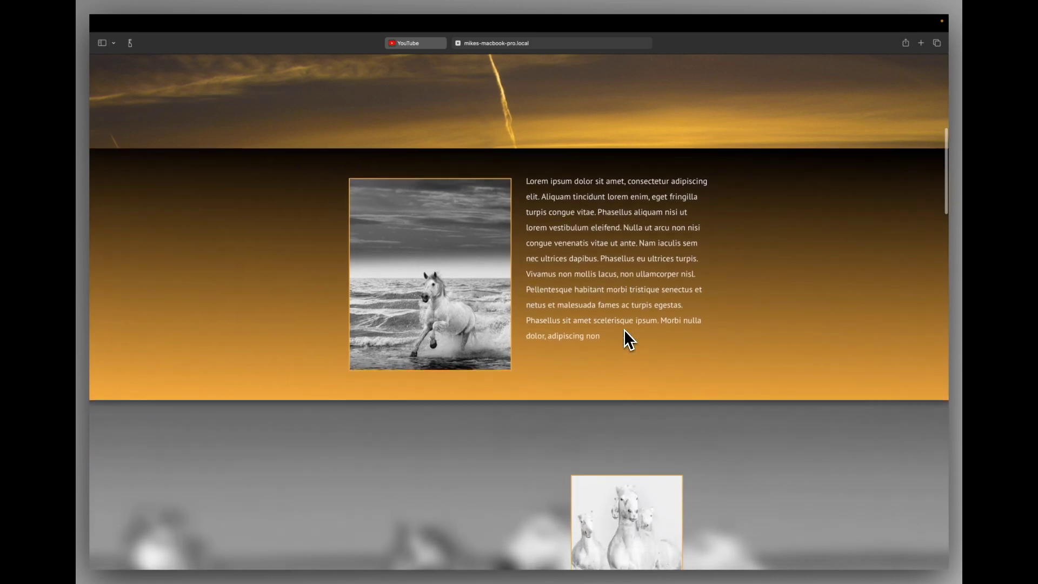
scroll(624, 329, "down", 4)
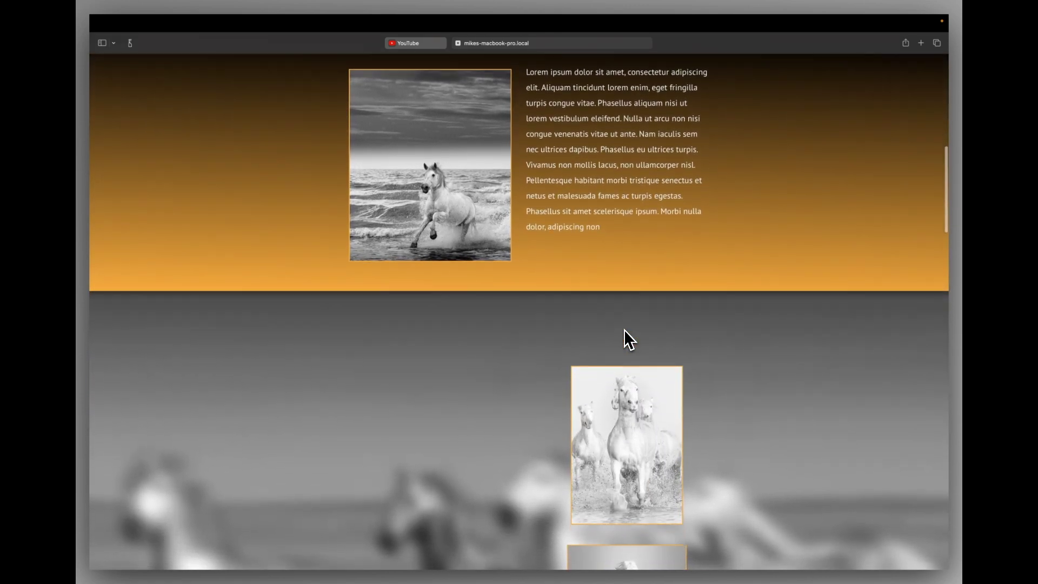
scroll(624, 329, "down", 5)
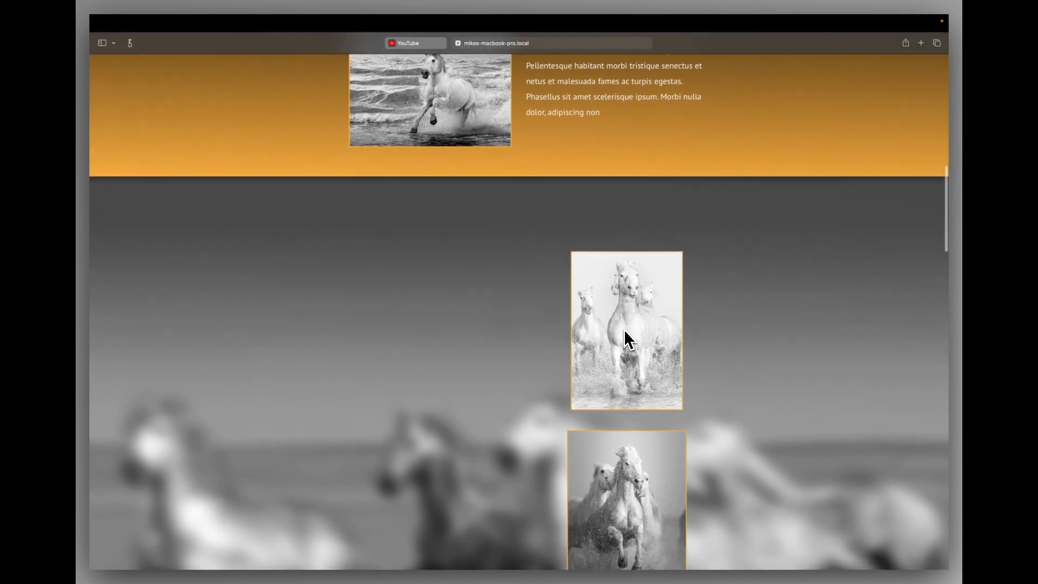
scroll(624, 329, "down", 6)
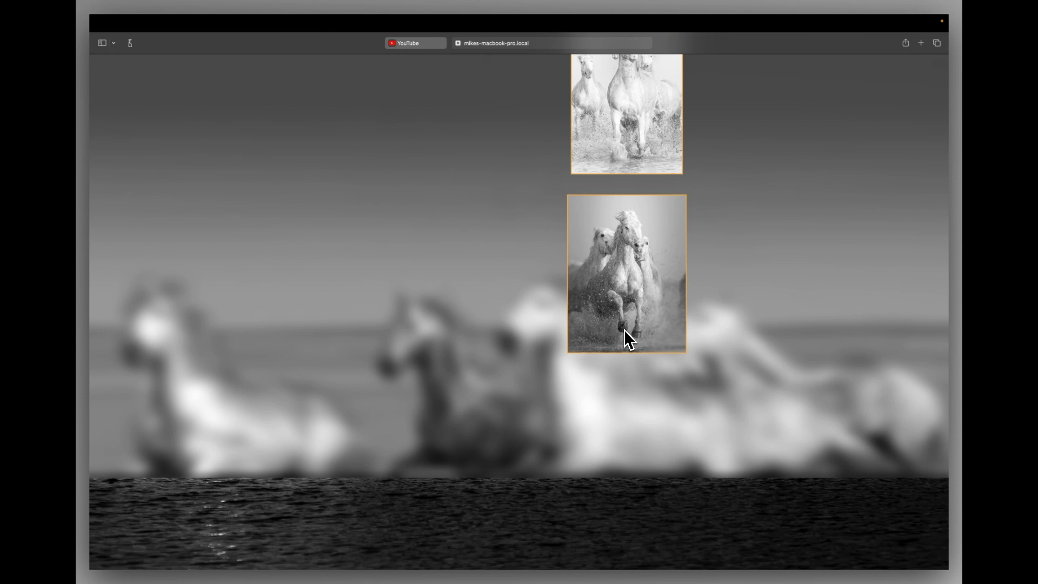
scroll(624, 329, "up", 6)
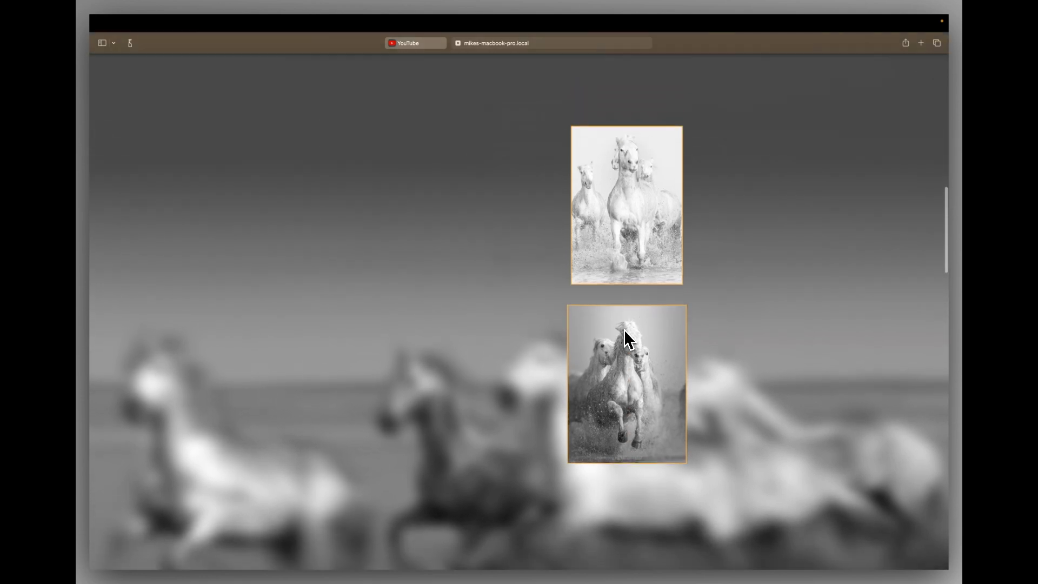
key("super+Tab")
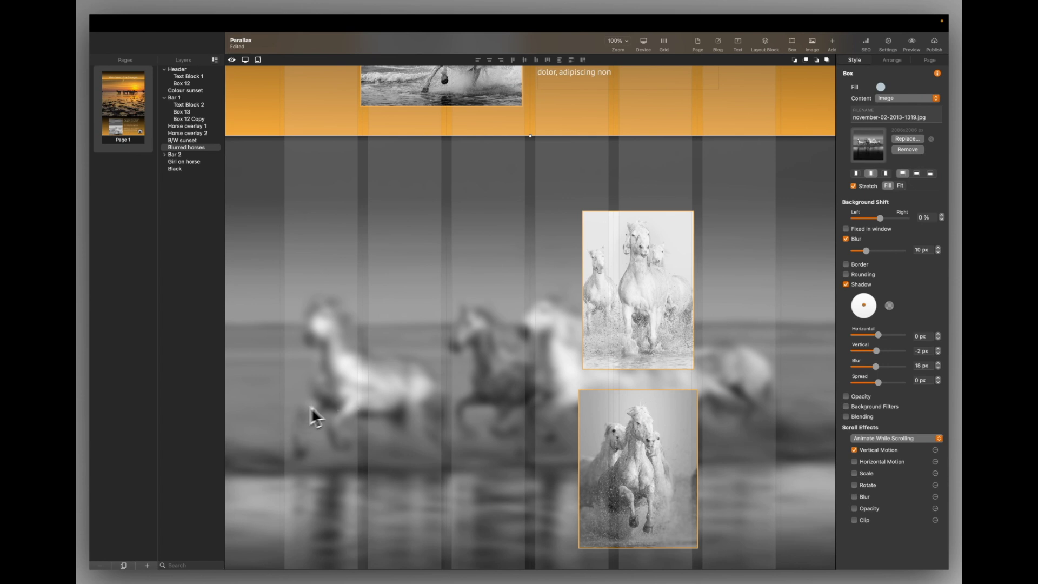
- Show Blurred horses' Vertical Motion settings: canvas speed 0.5 x, activation position Top
double_click(187, 147)
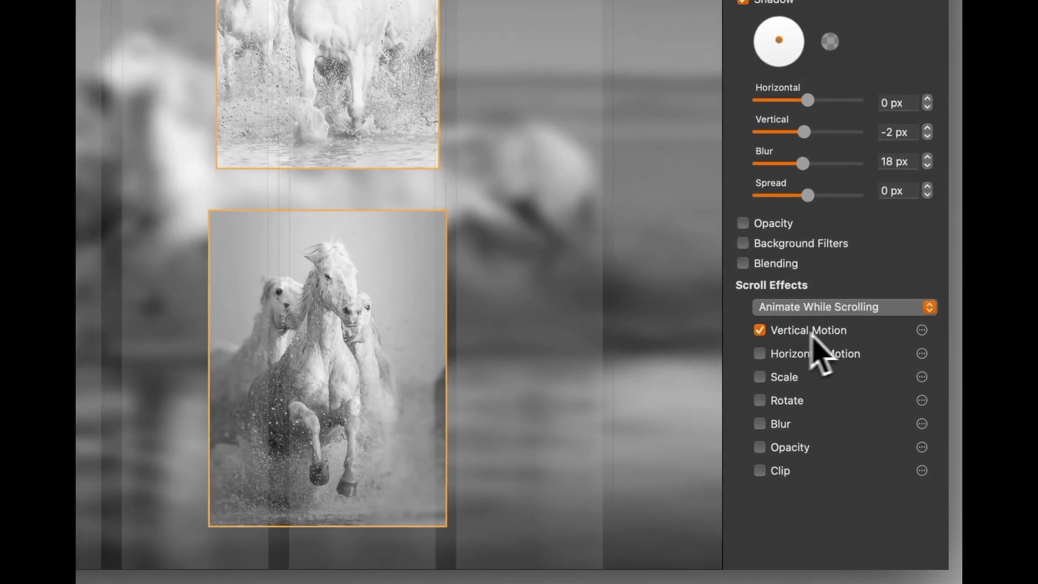
left_click(922, 330)
left_click(922, 332)
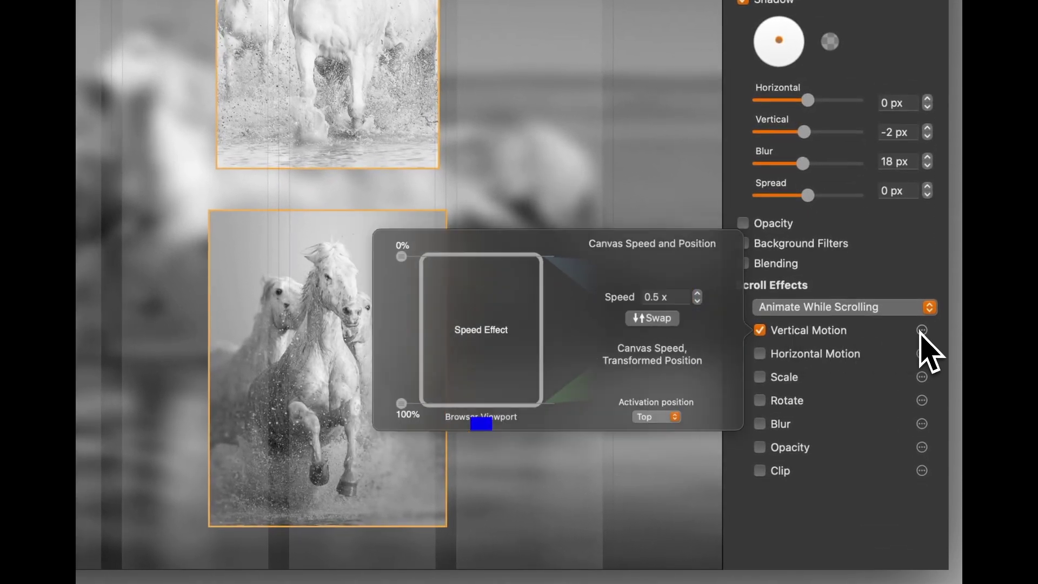
left_click(922, 331)
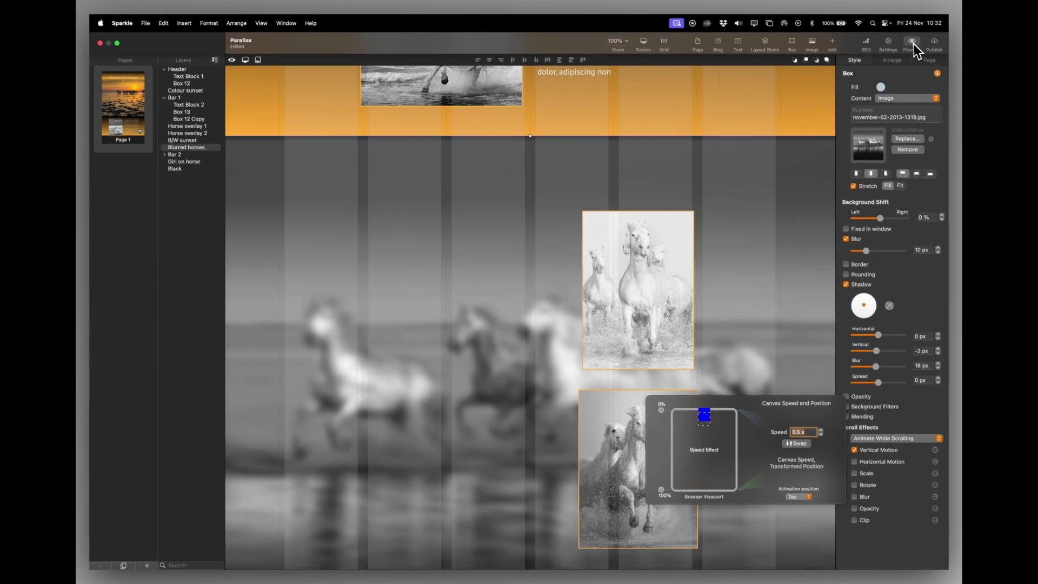
- Preview the page in Safari and scroll over the blurred horses section to compare the motion with the photos
left_click(912, 44)
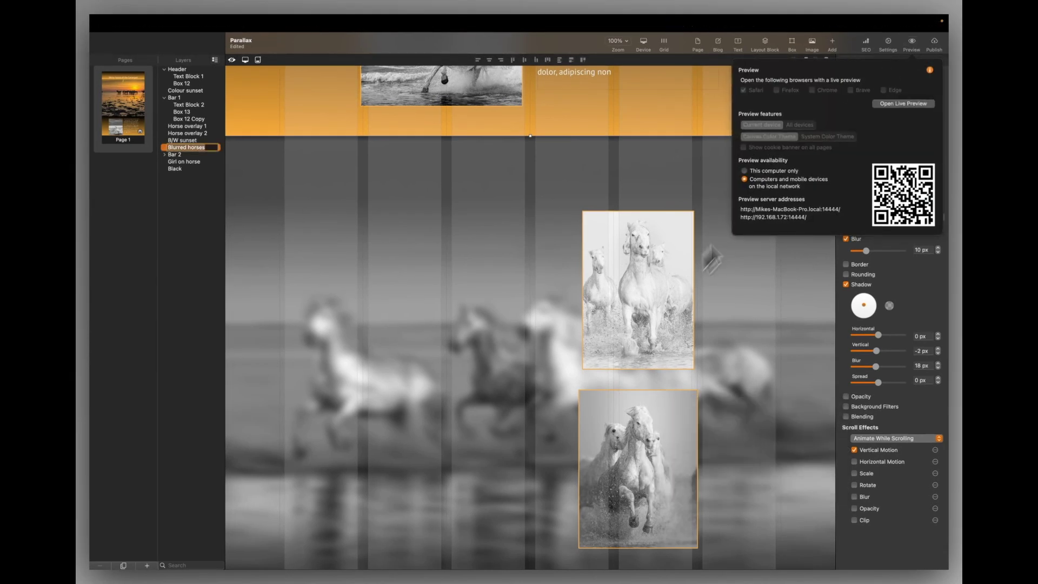
left_click(880, 103)
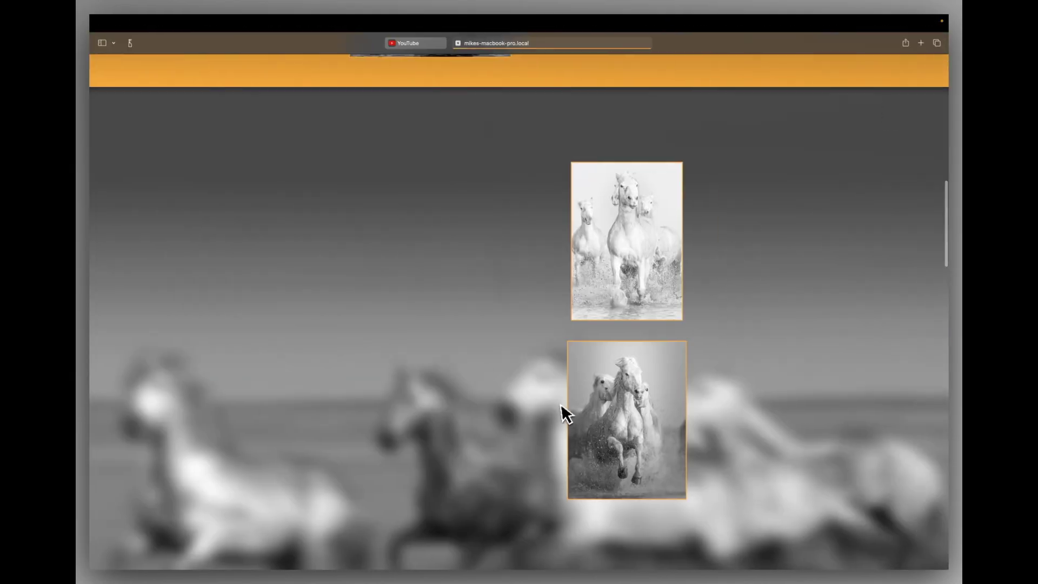
scroll(559, 405, "down", 3)
scroll(559, 405, "up", 5)
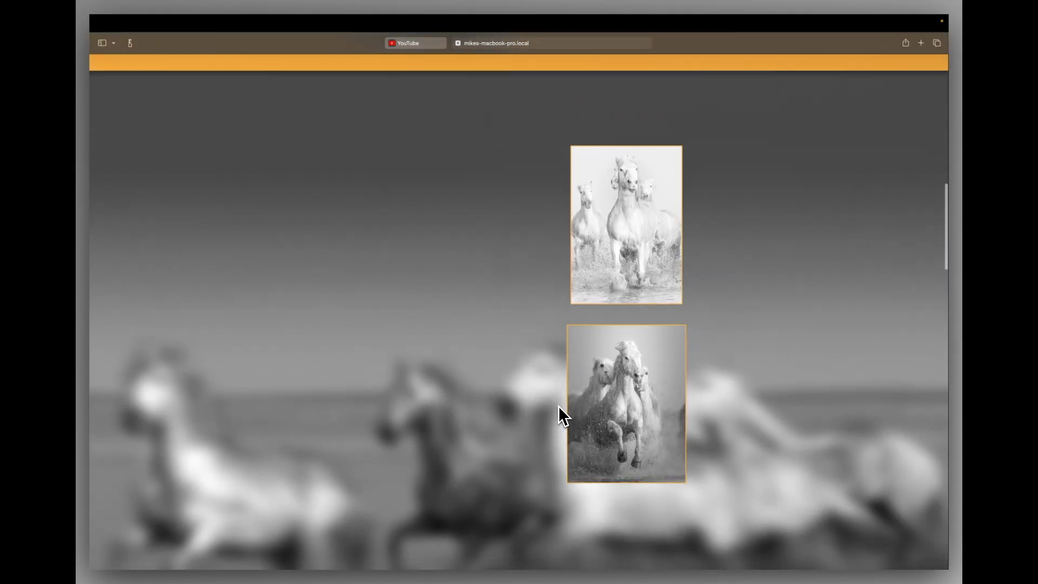
scroll(559, 406, "down", 4)
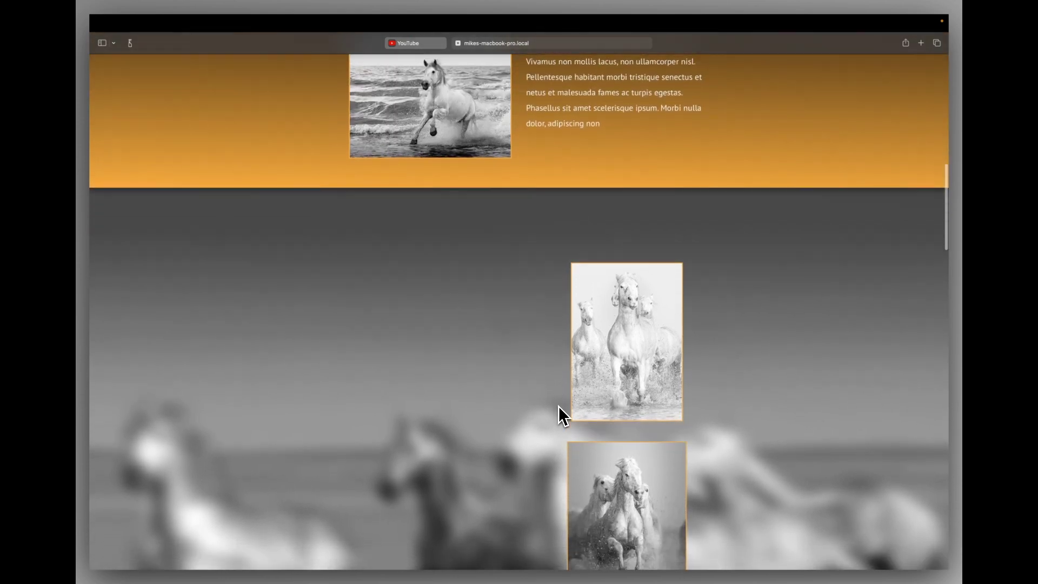
scroll(559, 405, "up", 5)
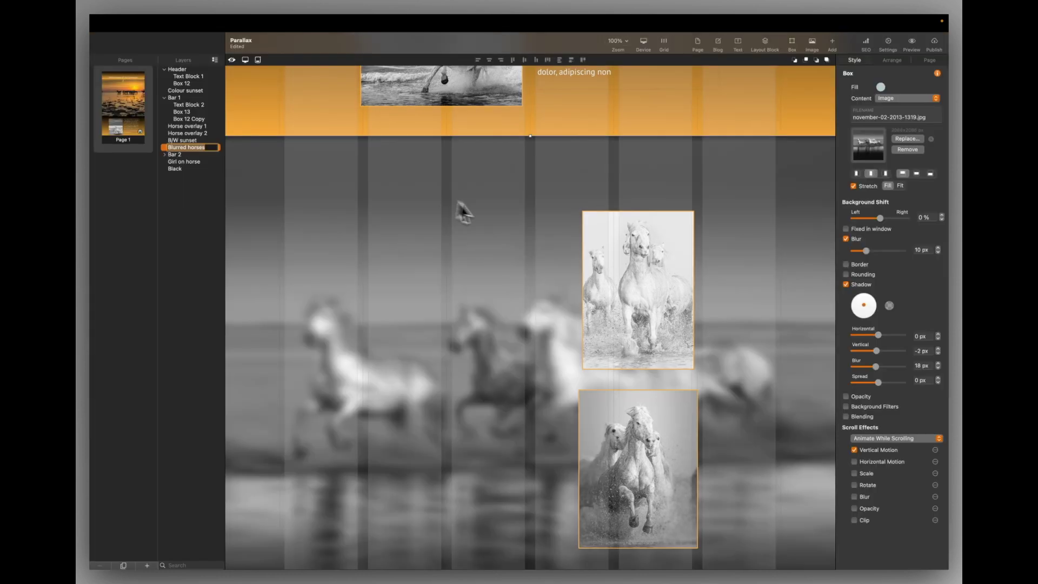
left_click(613, 264)
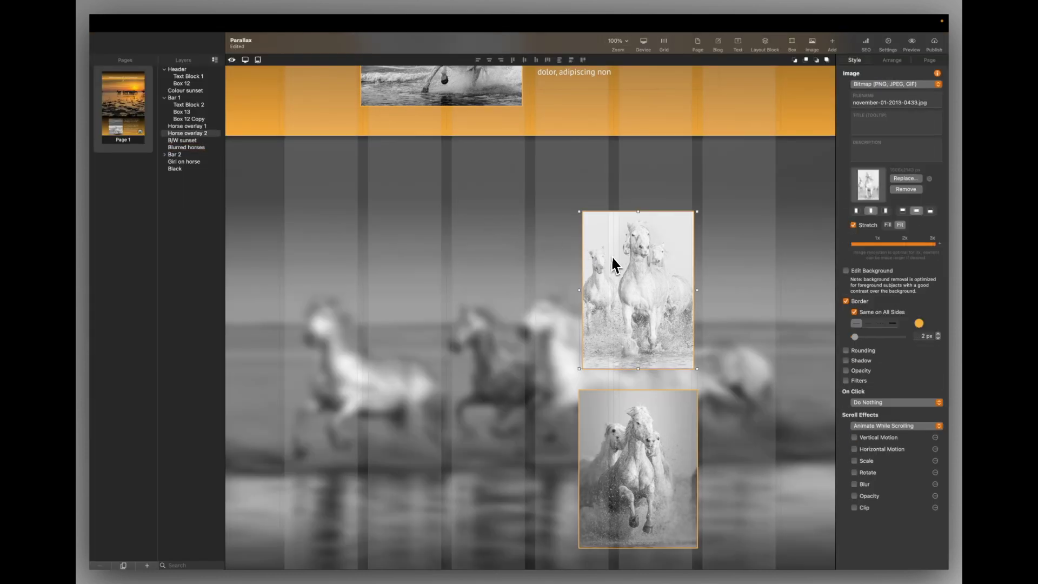
left_click(642, 433)
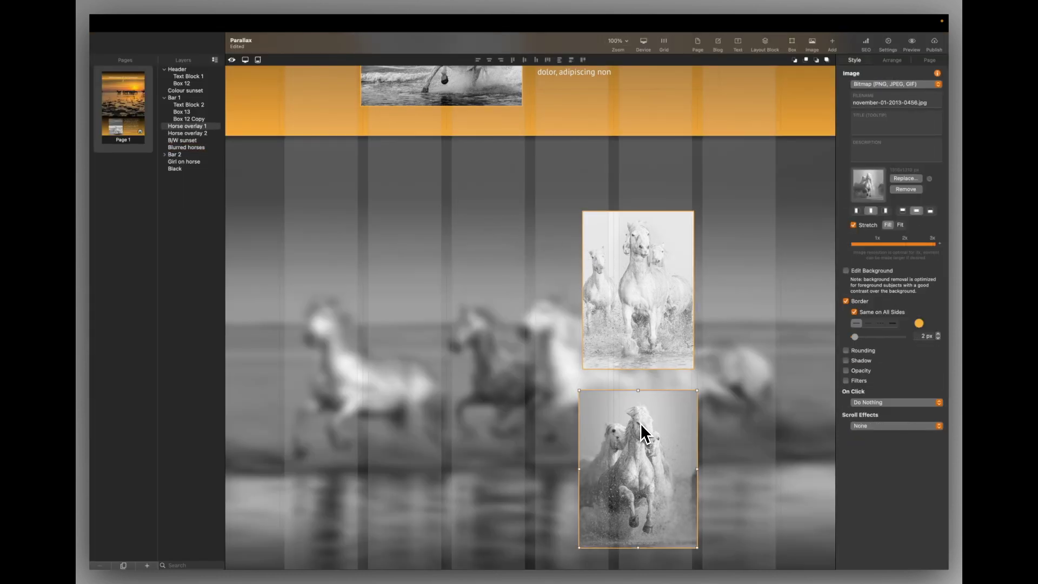
scroll(642, 432, "down", 3)
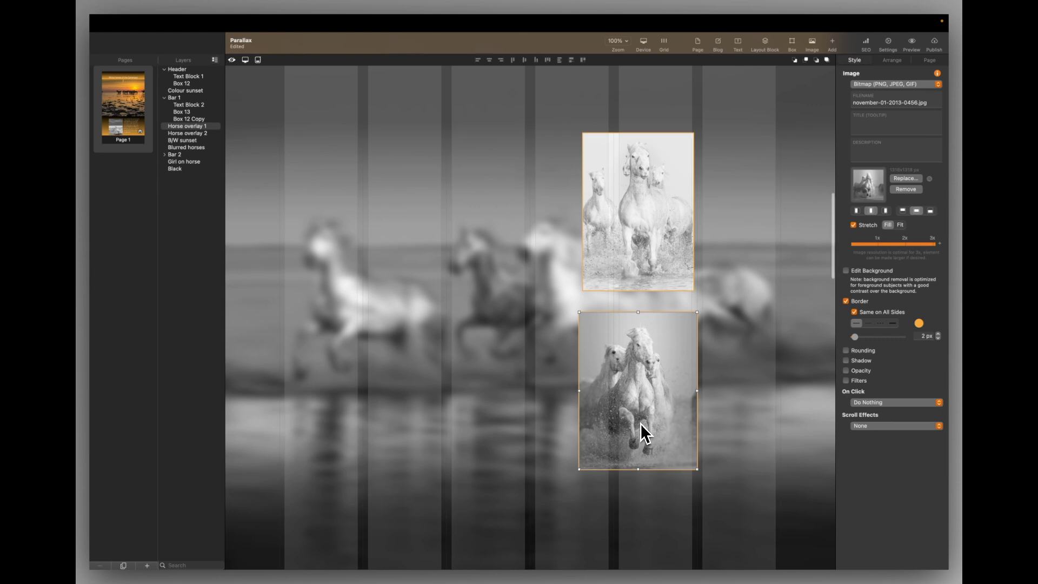
scroll(641, 430, "down", 3)
scroll(487, 214, "up", 6)
left_click(488, 197)
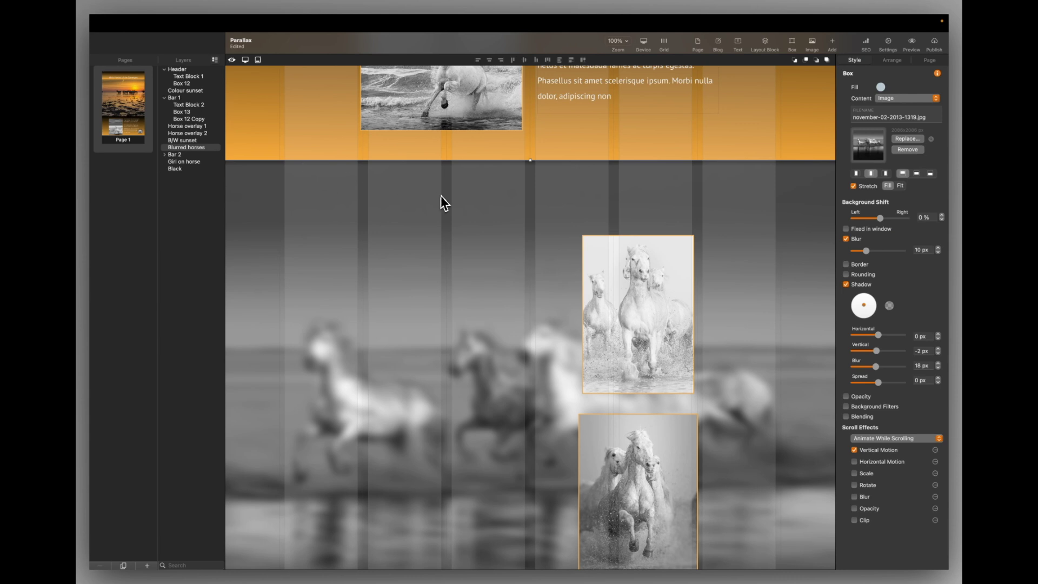
scroll(442, 200, "up", 2)
scroll(442, 199, "down", 10)
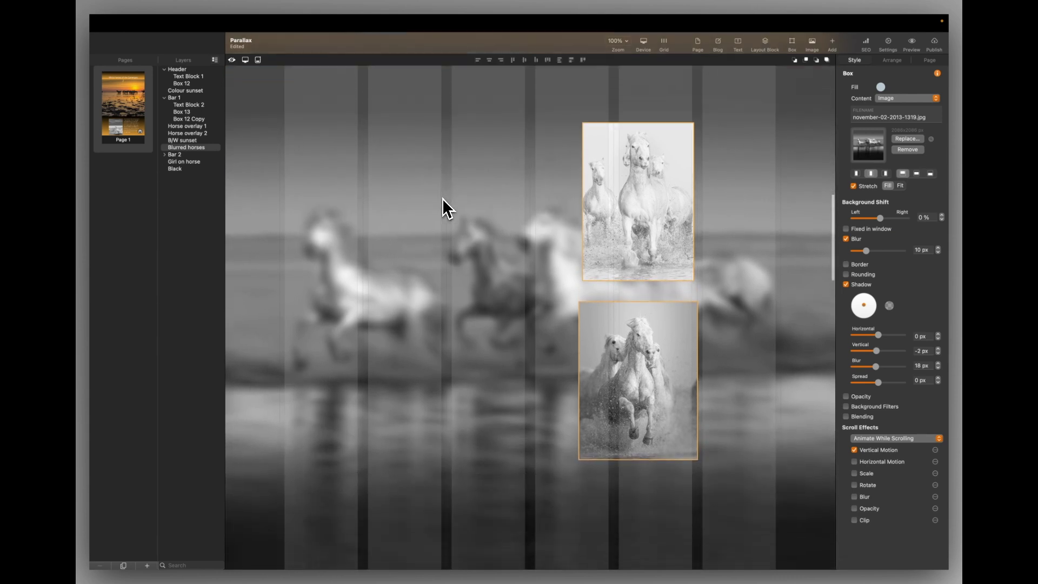
scroll(443, 199, "down", 8)
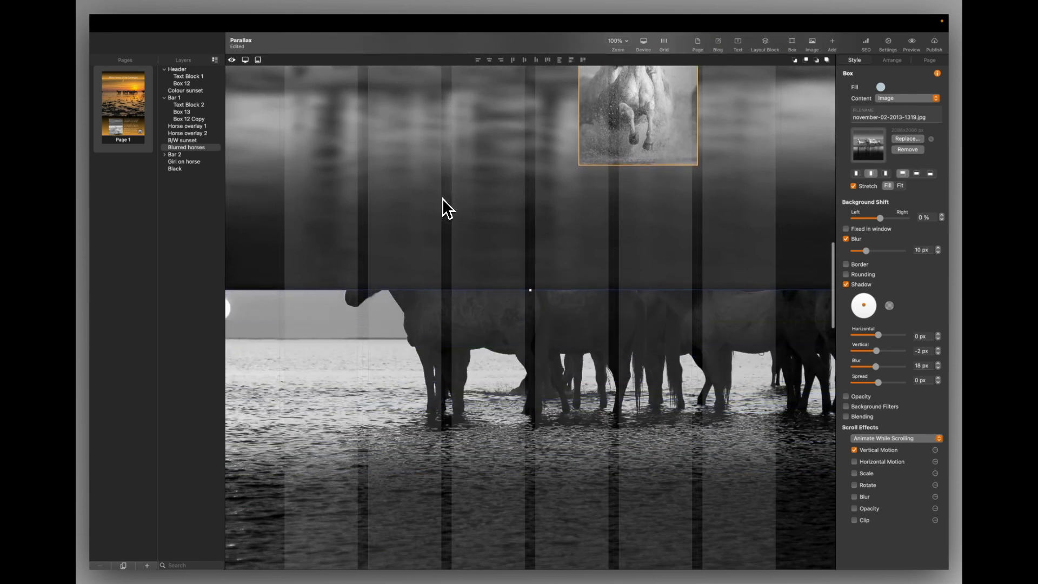
scroll(442, 199, "up", 1)
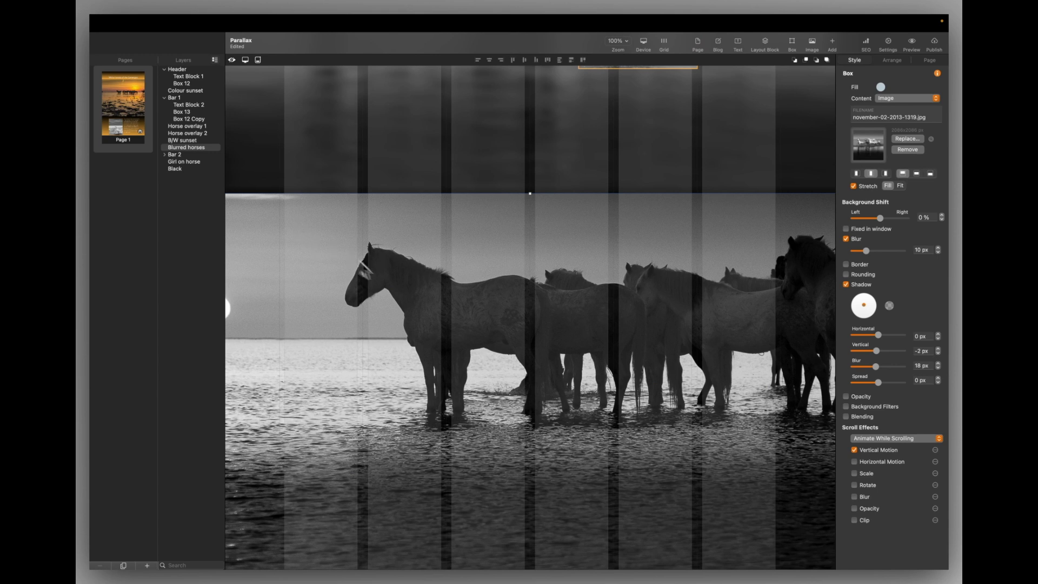
- Select the B/W sunset background box to confirm it is fixed in the window
left_click(391, 280)
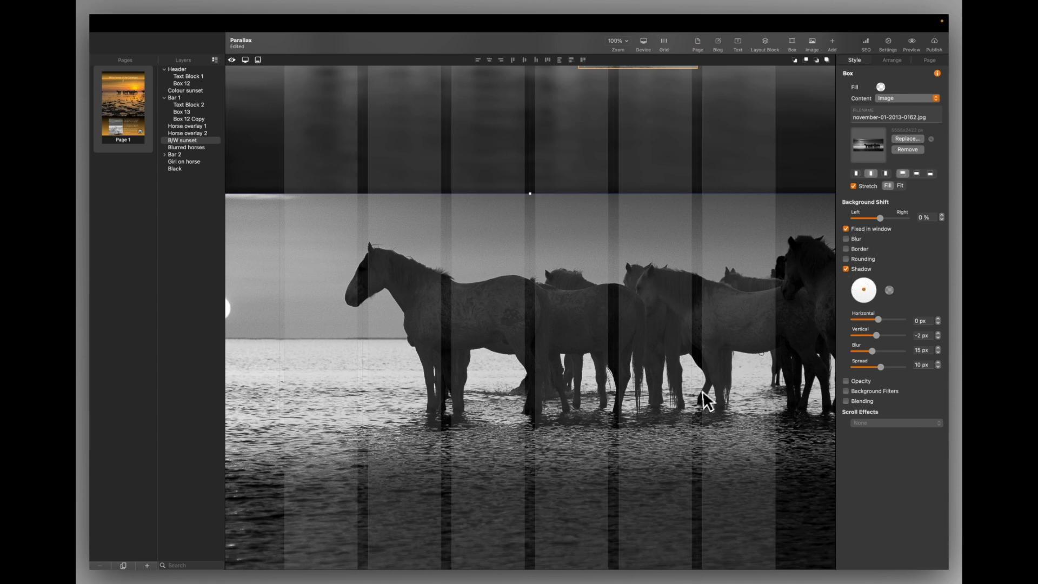
left_click(919, 46)
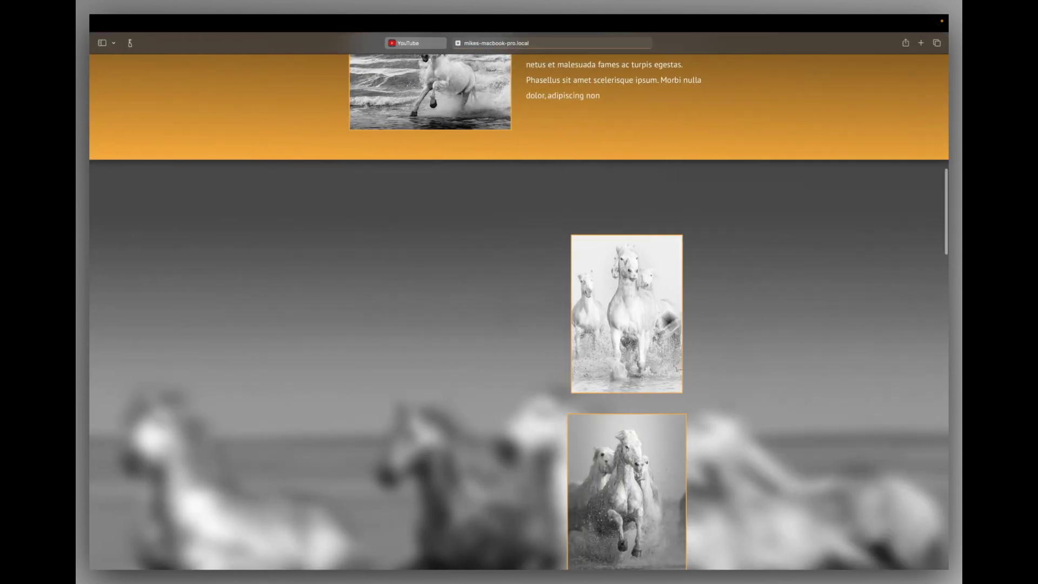
scroll(627, 353, "down", 6)
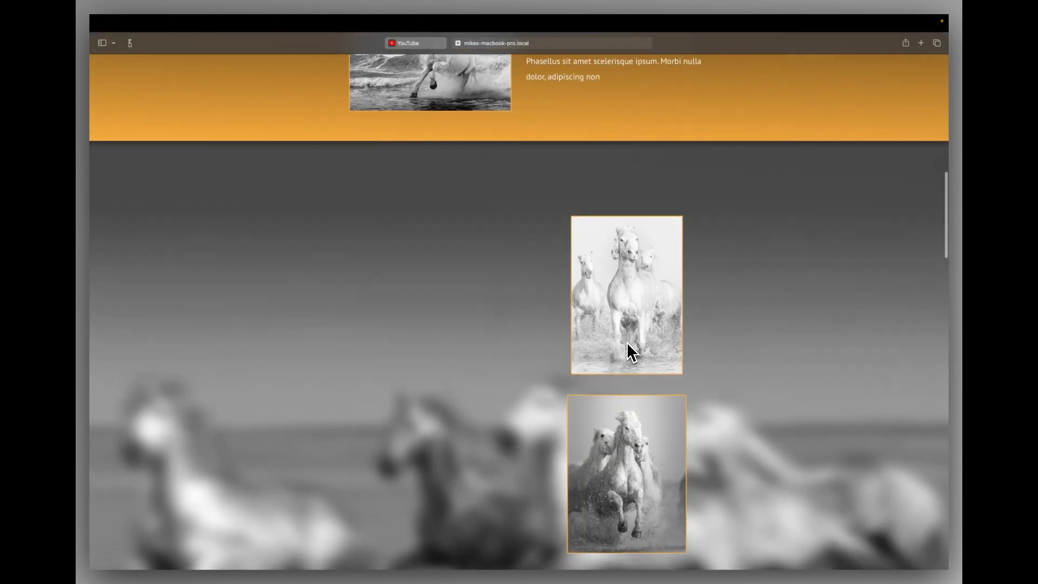
scroll(627, 341, "down", 5)
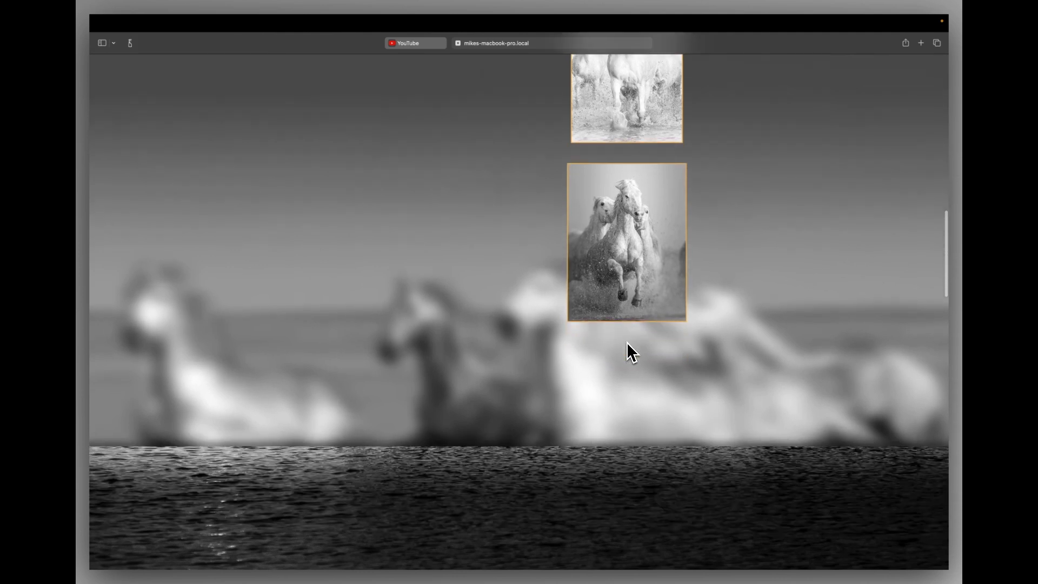
scroll(633, 352, "down", 5)
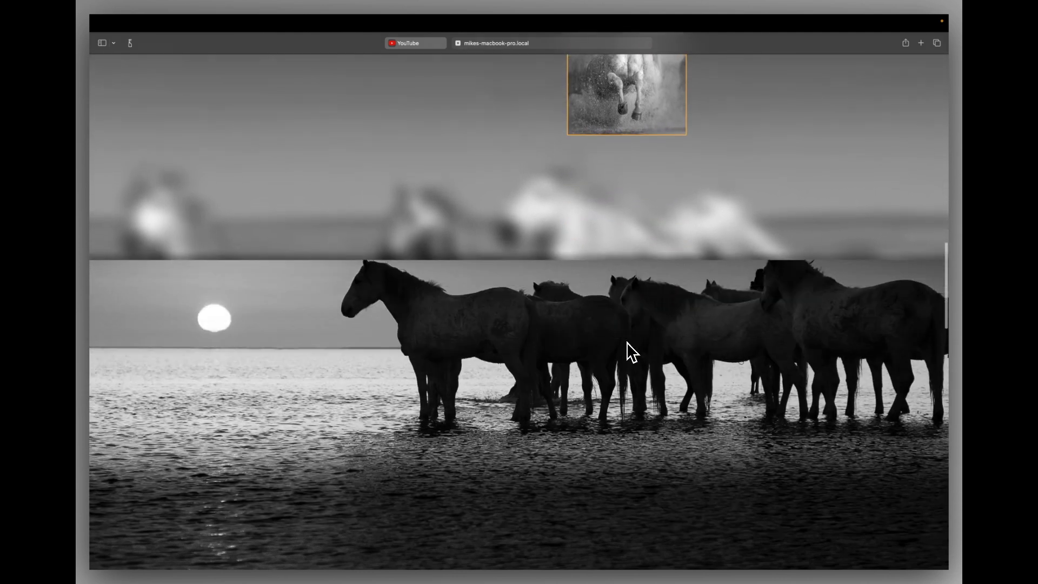
scroll(632, 352, "down", 3)
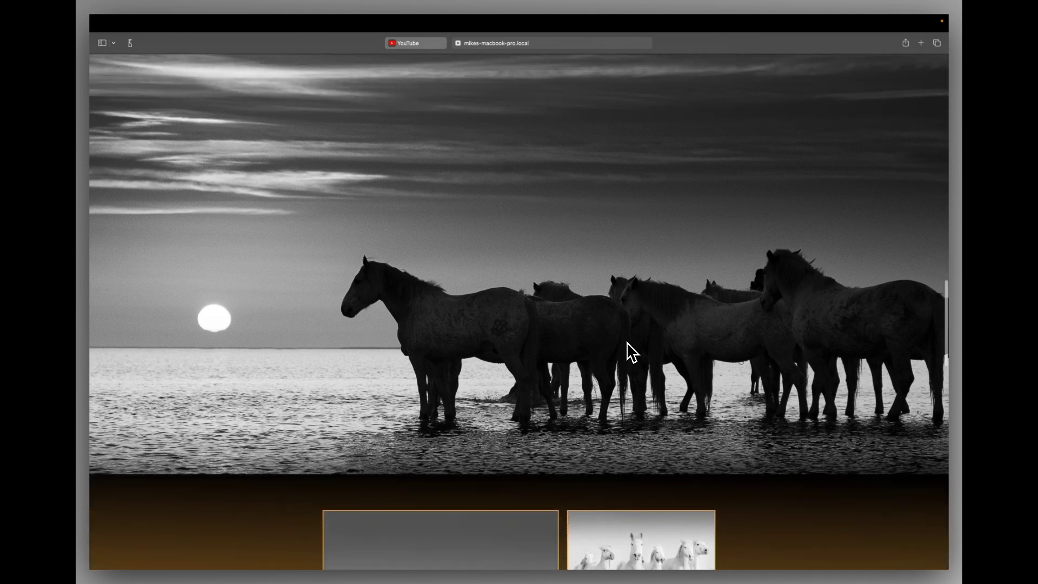
scroll(628, 344, "up", 5)
scroll(632, 353, "up", 3)
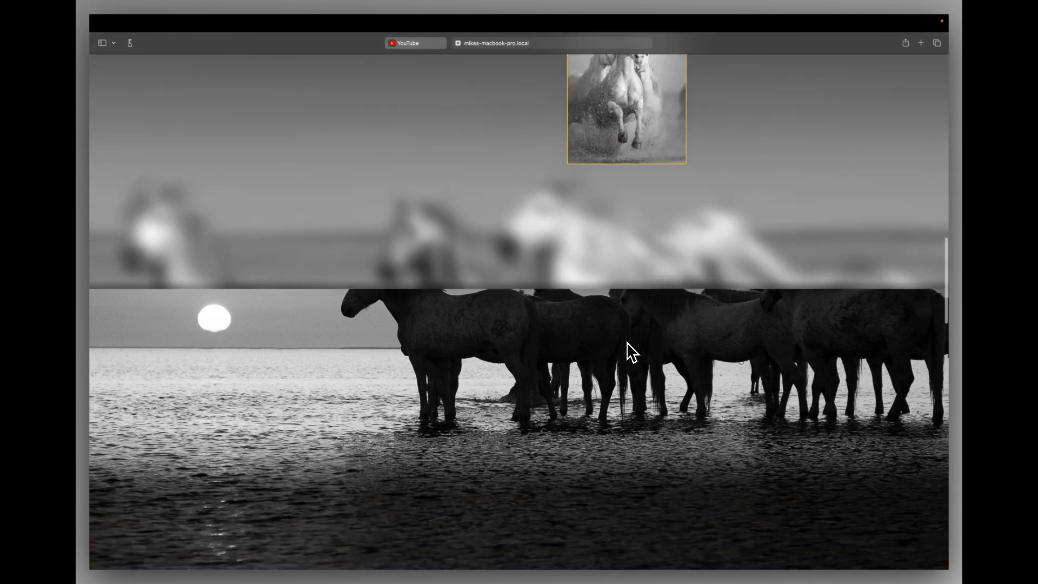
scroll(632, 353, "up", 3)
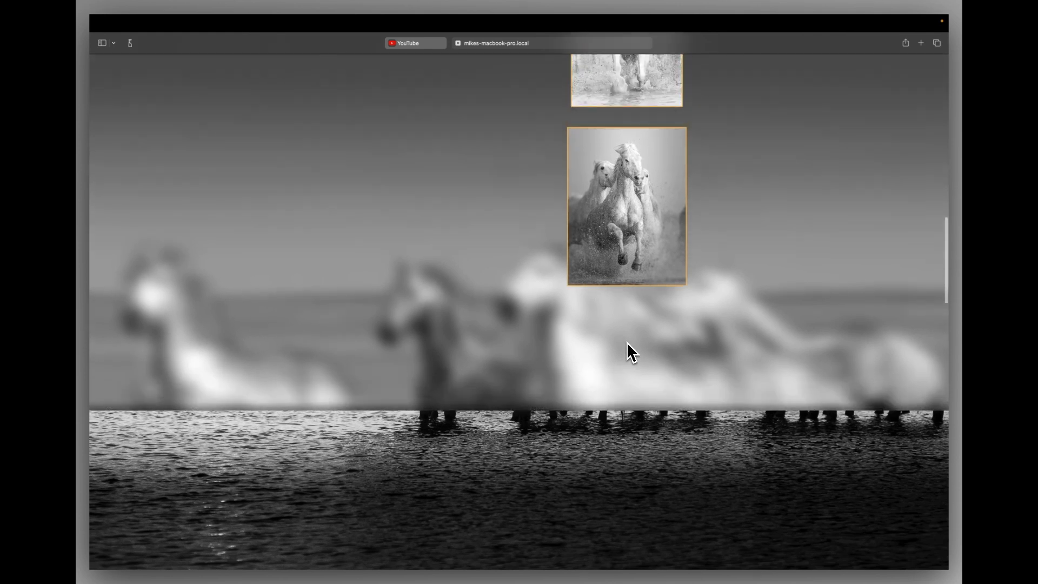
scroll(632, 353, "down", 3)
scroll(628, 343, "down", 4)
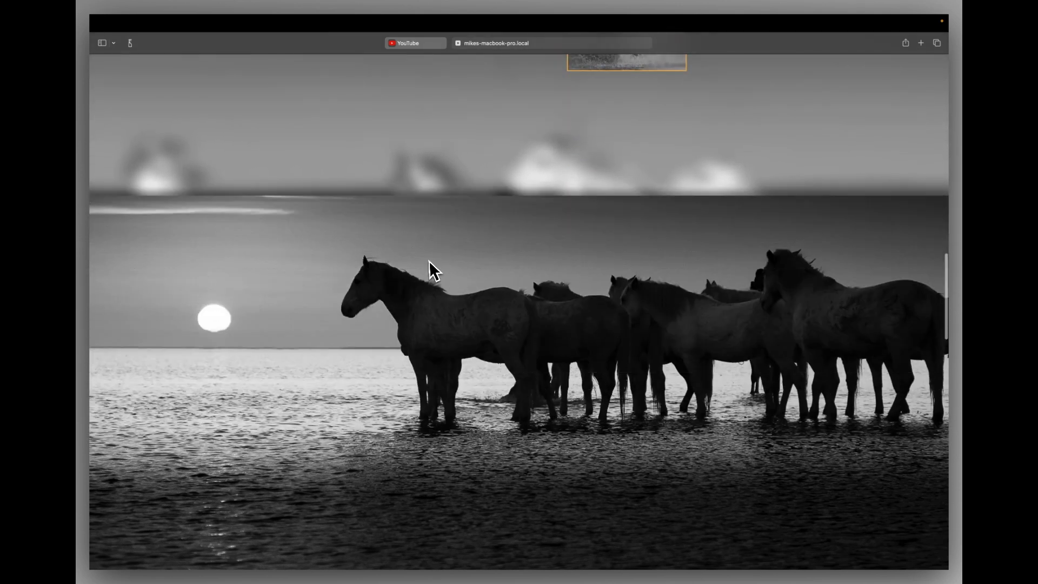
- Return to Sparkle and scroll down to the orange Bar 2 section with three white-horse photos
key("super+Tab")
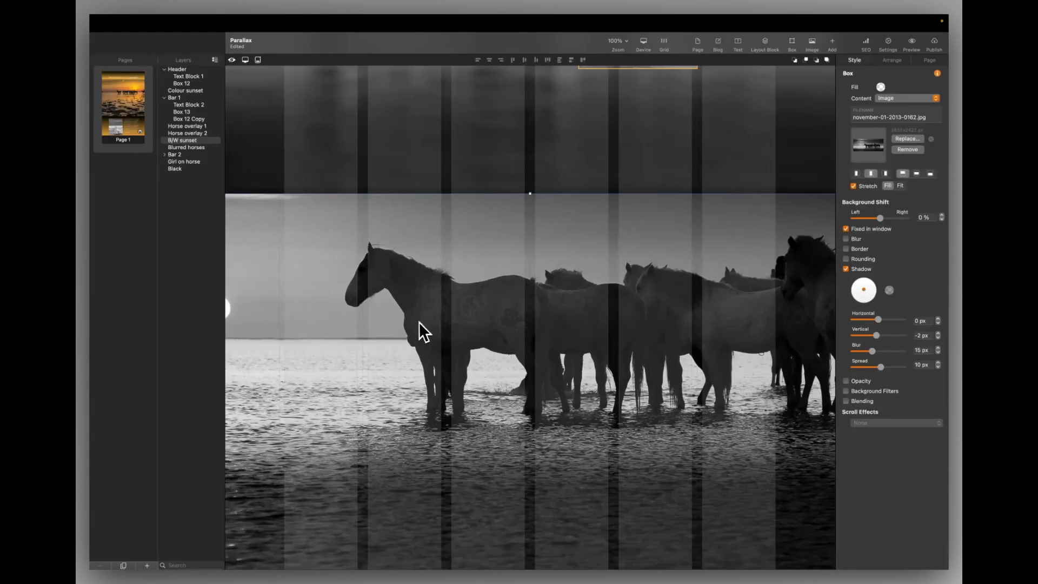
scroll(495, 244, "up", 2)
scroll(495, 297, "down", 2)
scroll(716, 452, "down", 10)
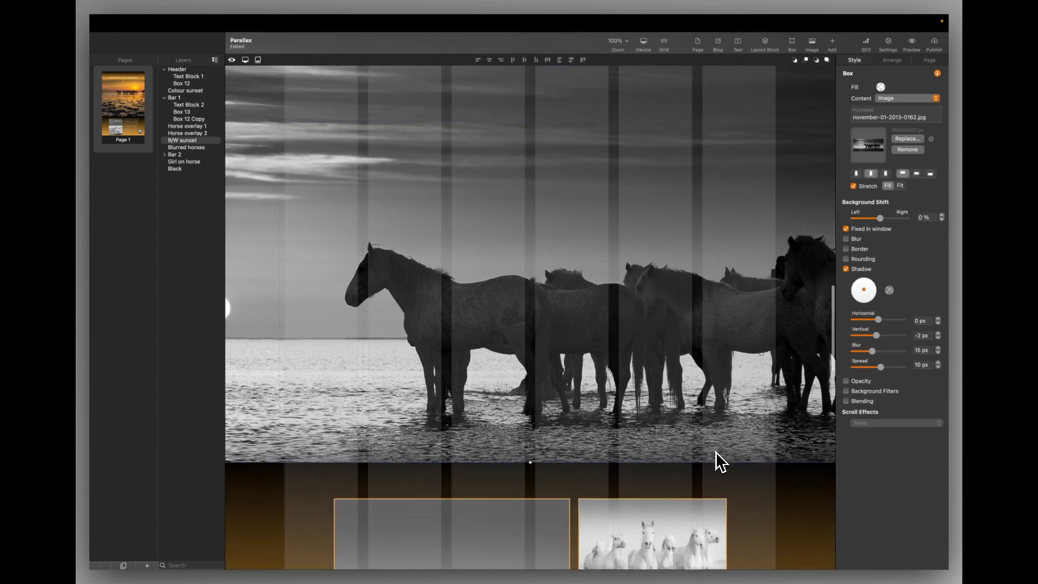
scroll(716, 452, "down", 5)
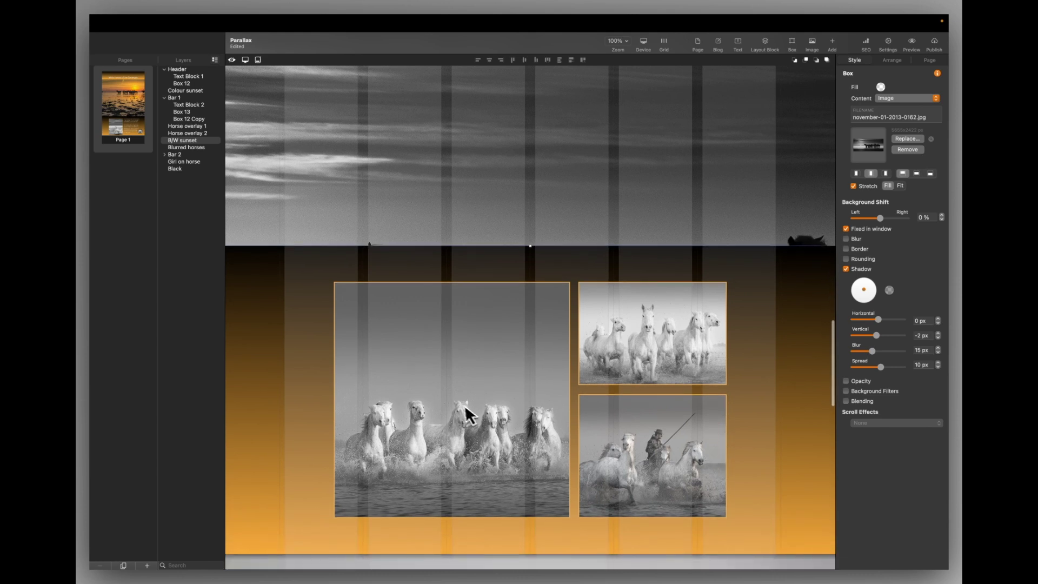
left_click(294, 366)
scroll(293, 359, "down", 3)
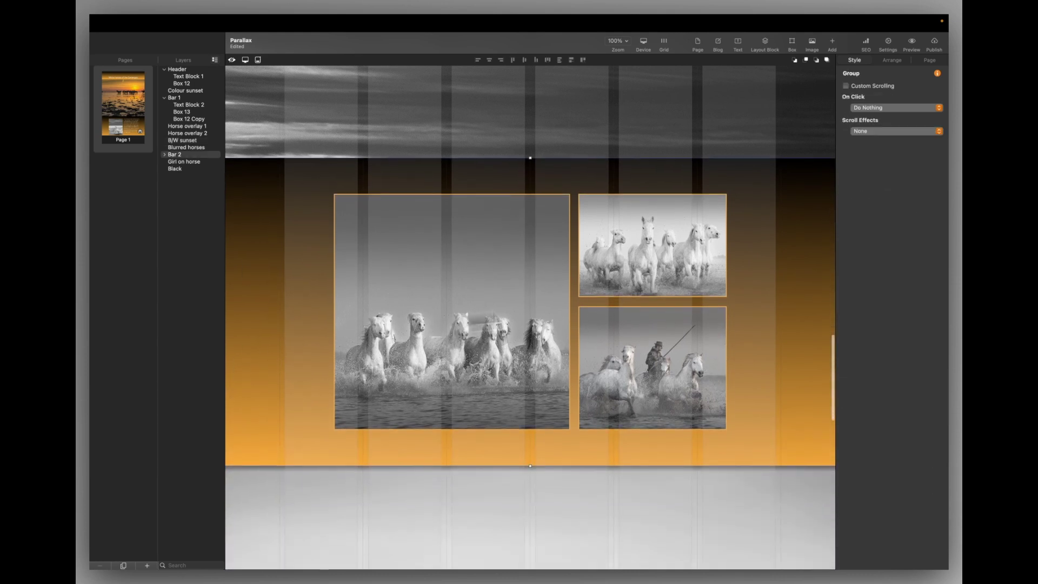
left_click(290, 227)
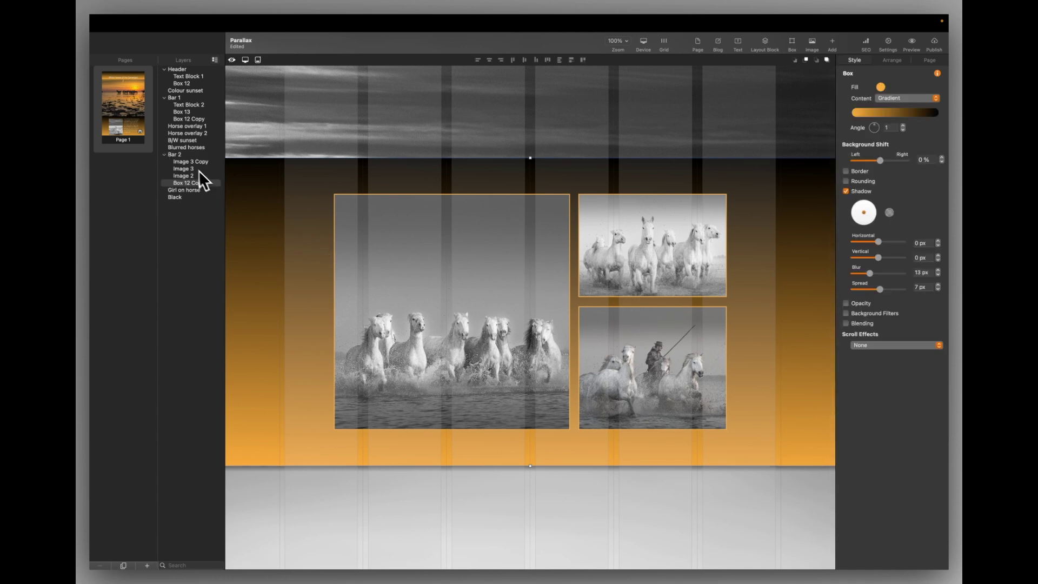
left_click(186, 162)
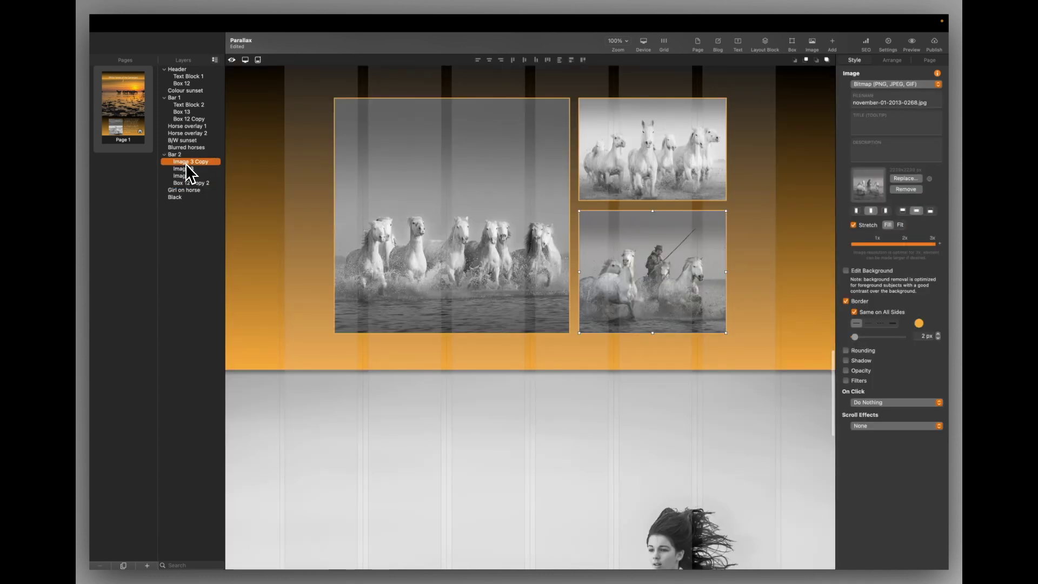
left_click(184, 170)
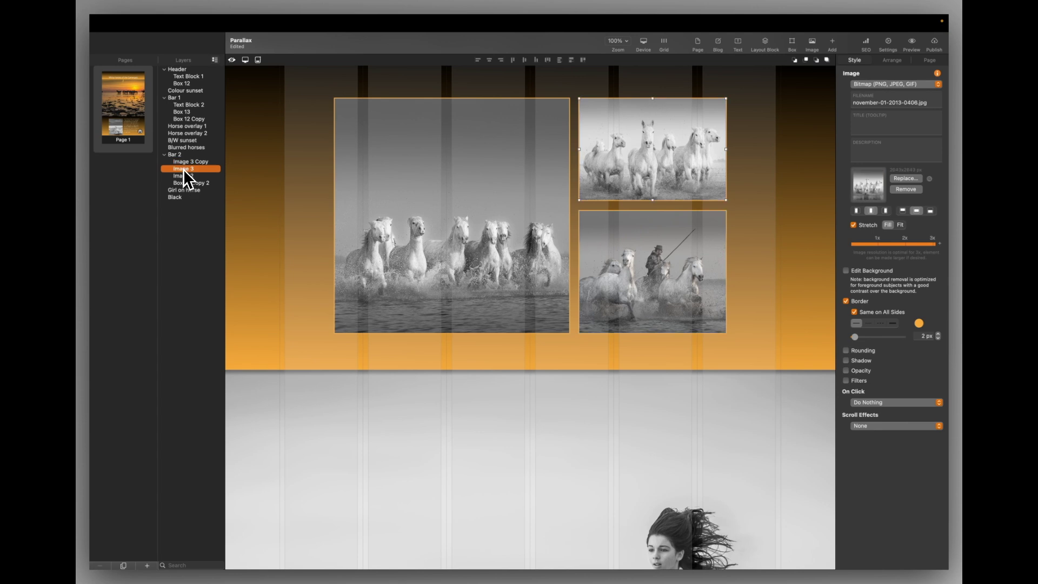
left_click(184, 176)
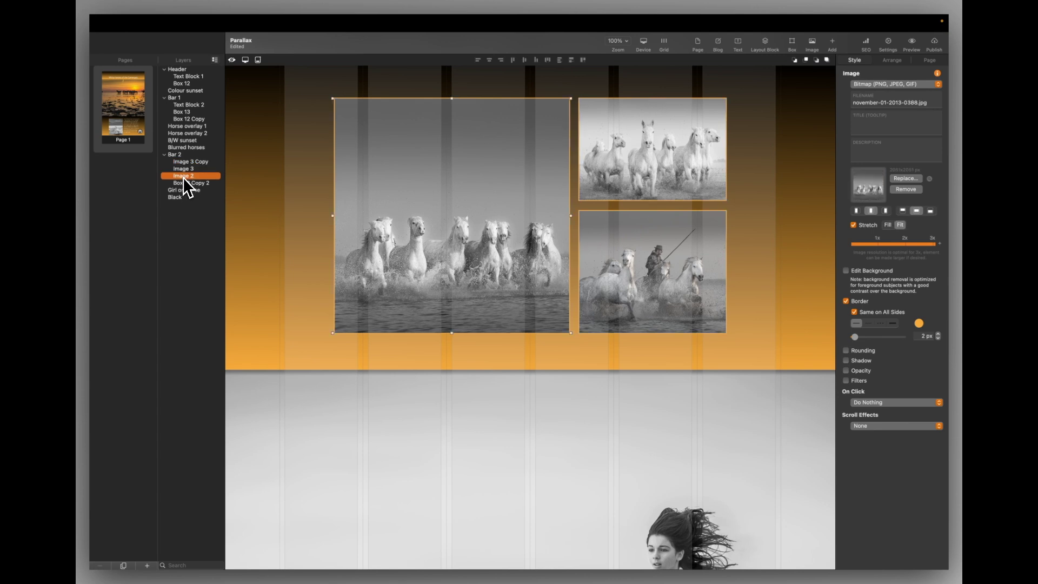
left_click(187, 184)
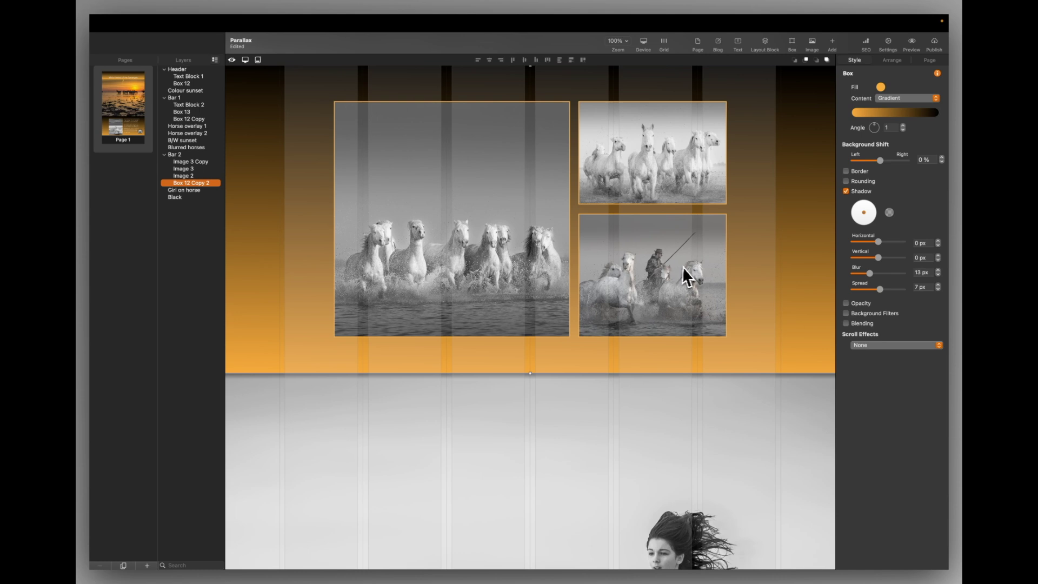
scroll(692, 275, "up", 3)
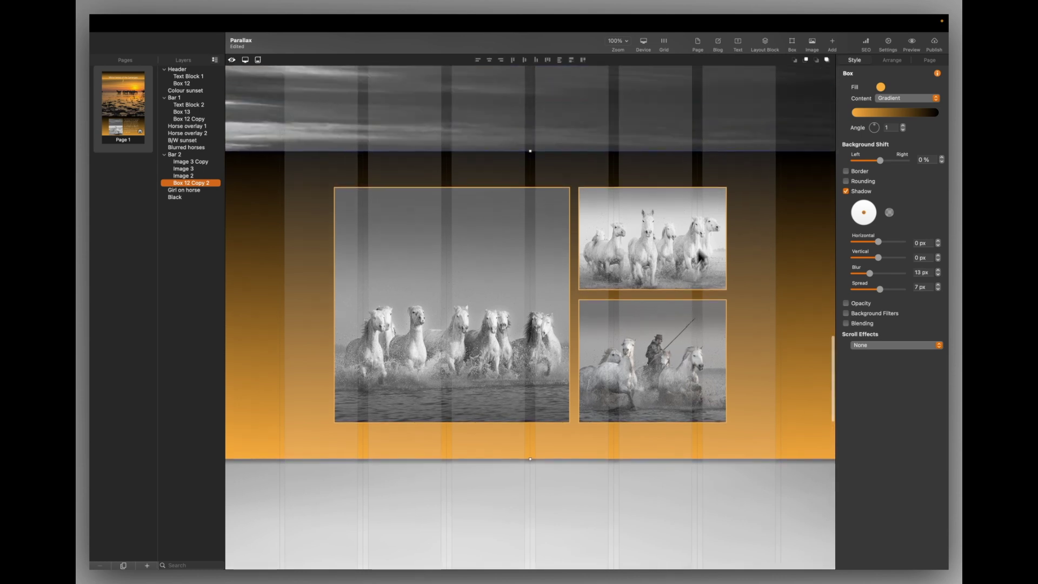
key("Down")
key("Down")
key("Down")
key("Down")
key("Down")
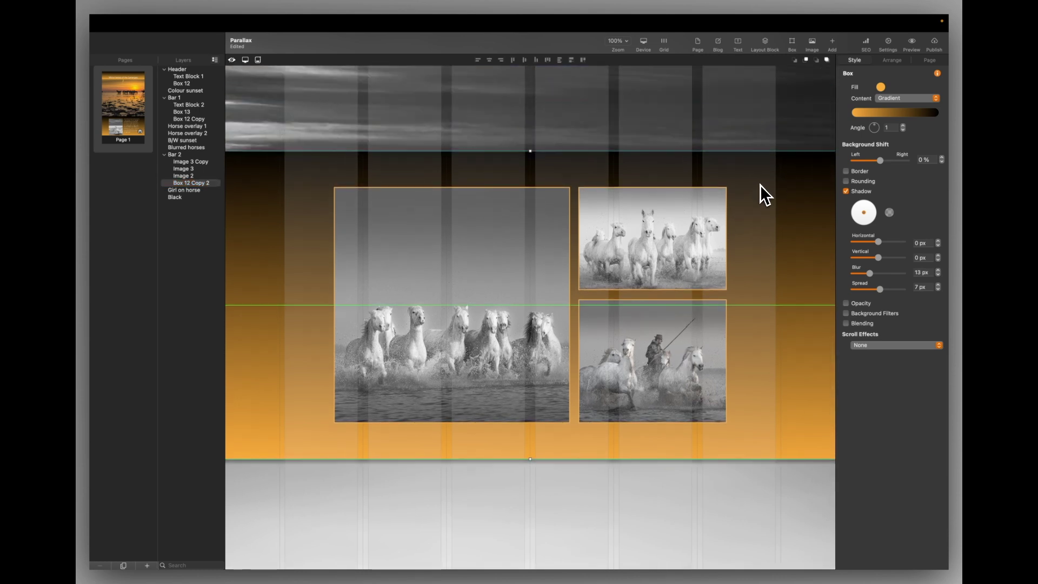
key("Up")
key("Up")
key("Up")
key("Up")
key("Up")
key("Up")
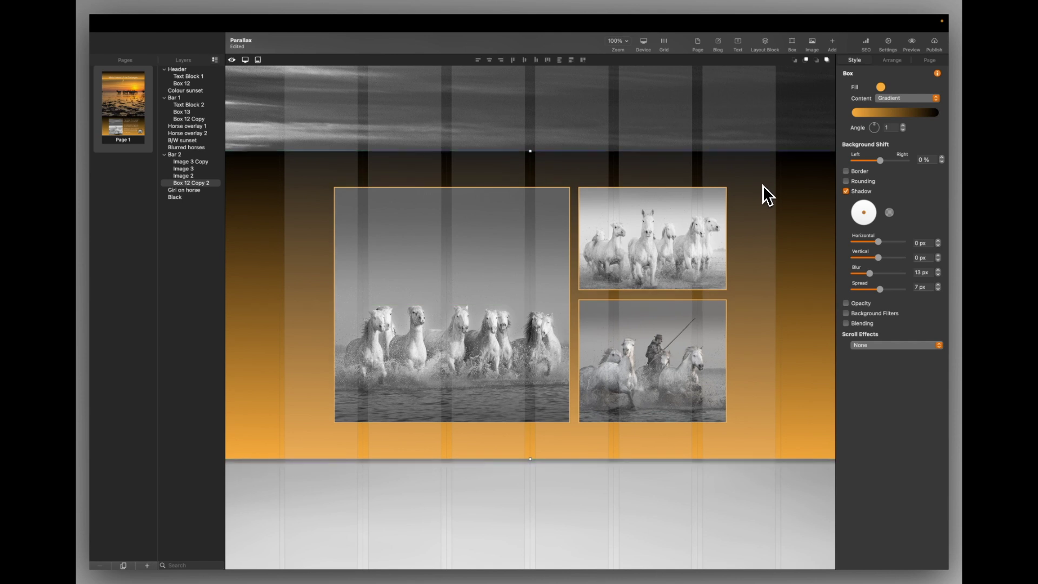
scroll(763, 185, "down", 10)
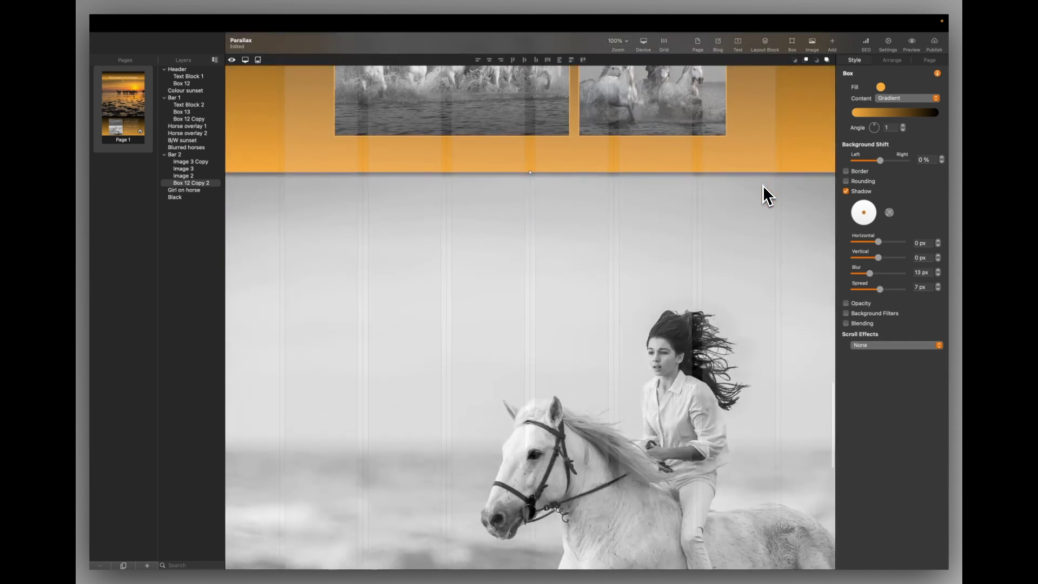
scroll(656, 336, "down", 4)
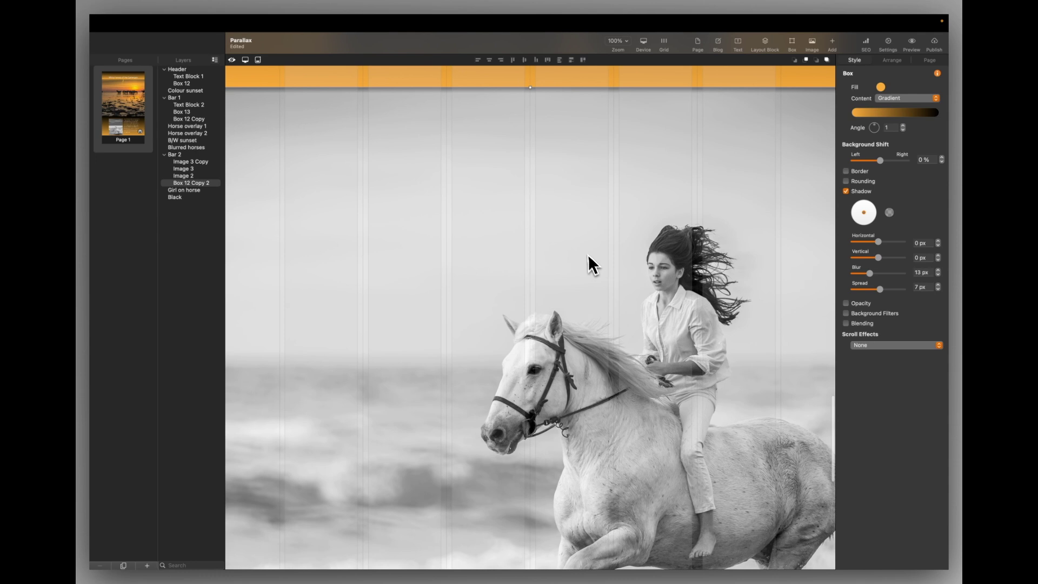
left_click(585, 253)
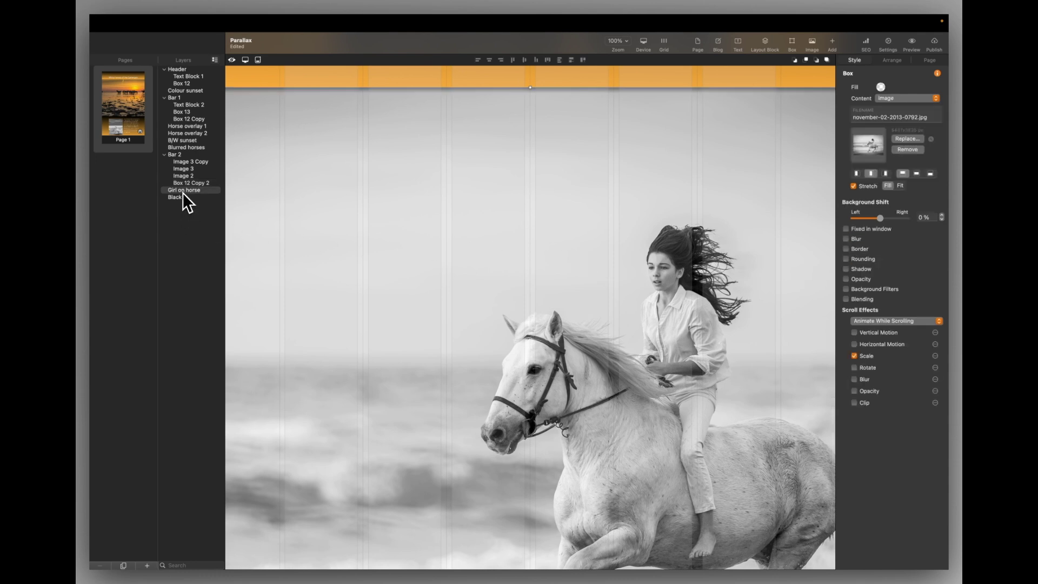
scroll(477, 164, "up", 2)
- Open the page in Safari and scroll down through the horse gallery to the rider image and back
left_click(919, 43)
left_click(914, 106)
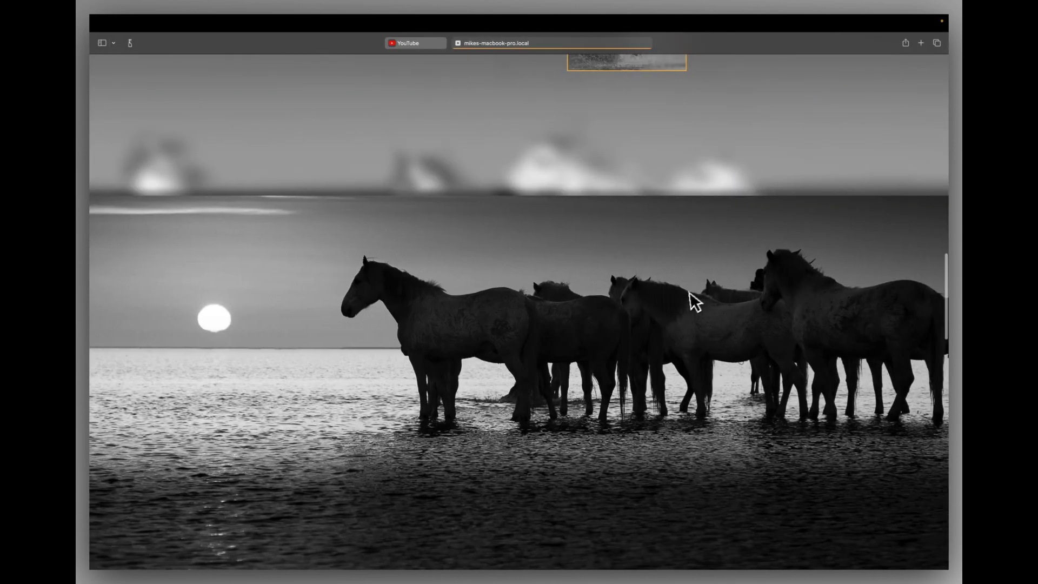
scroll(686, 295, "down", 5)
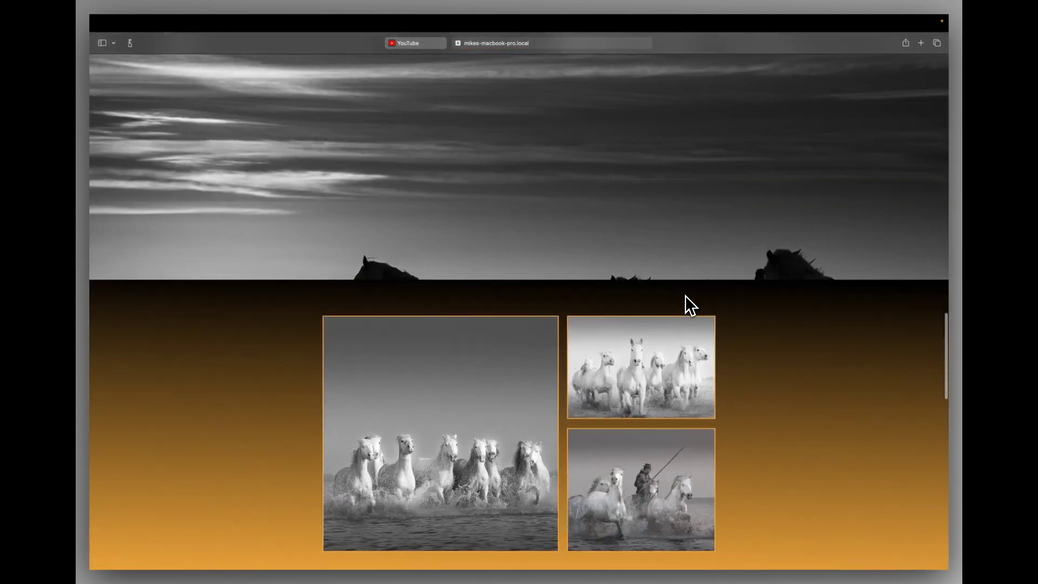
scroll(685, 296, "down", 5)
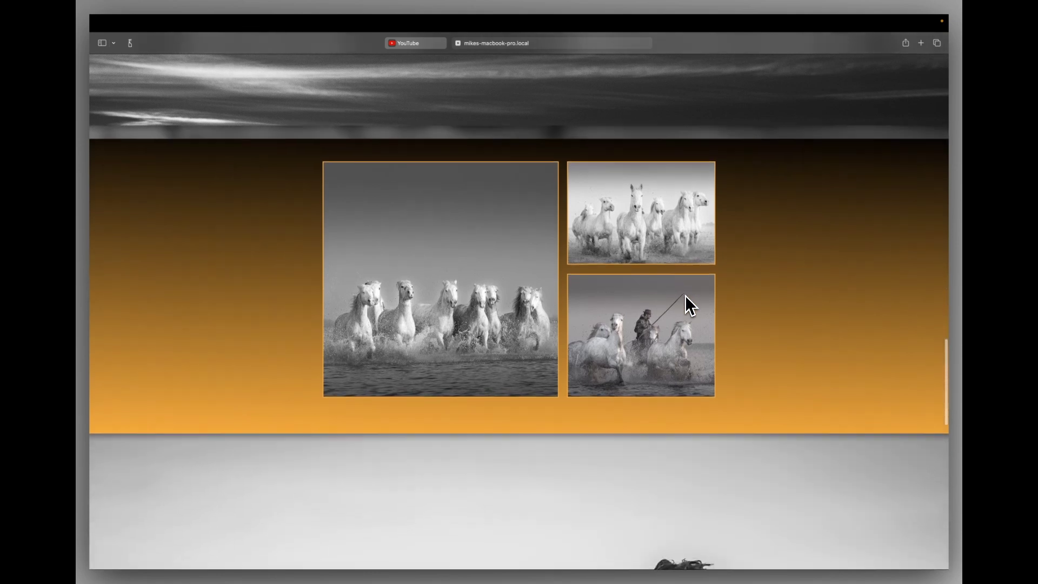
scroll(686, 295, "down", 5)
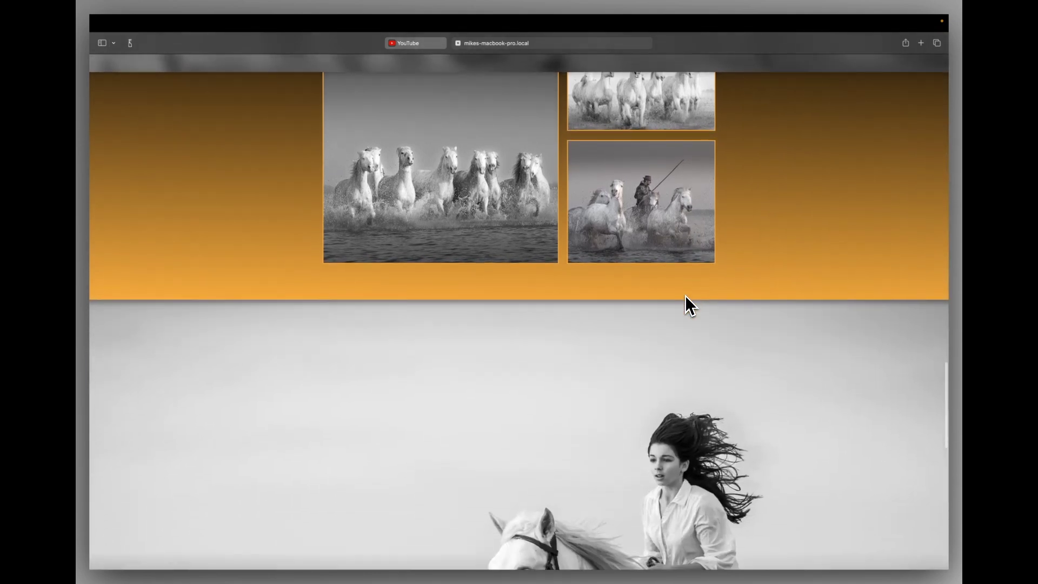
scroll(686, 295, "down", 5)
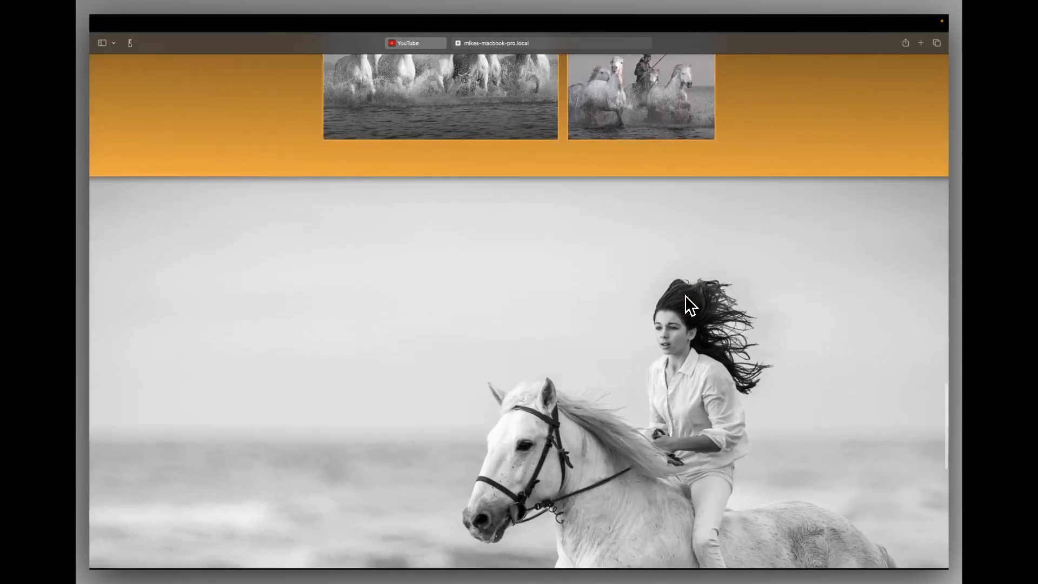
scroll(686, 295, "down", 5)
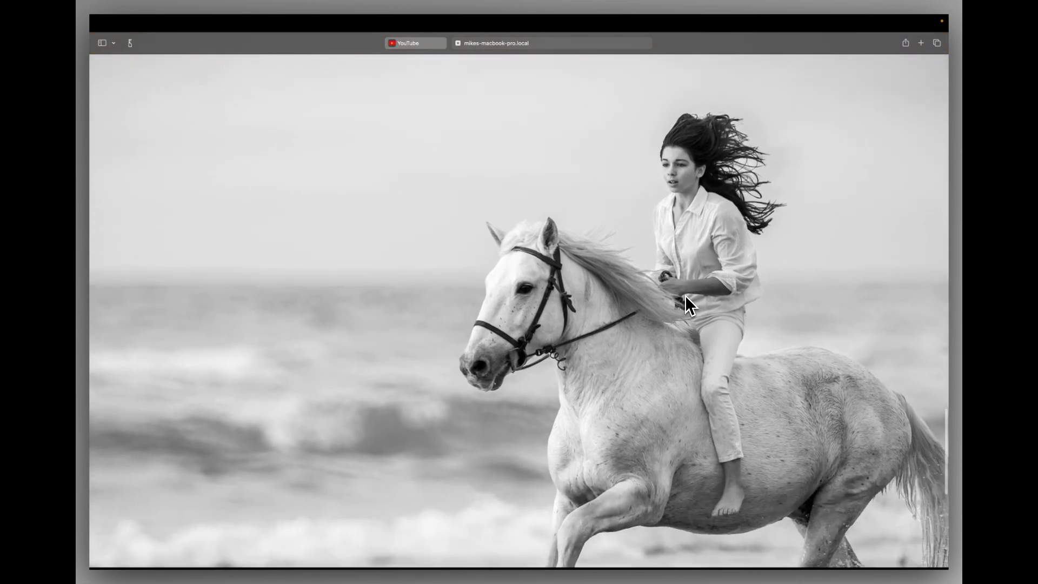
scroll(685, 295, "down", 3)
scroll(685, 296, "up", 5)
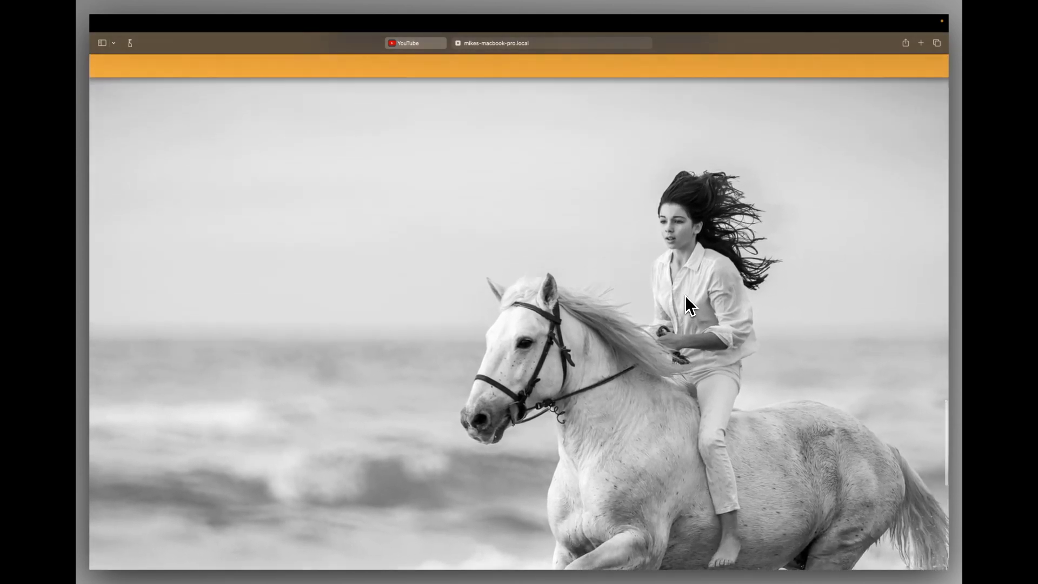
scroll(685, 296, "up", 10)
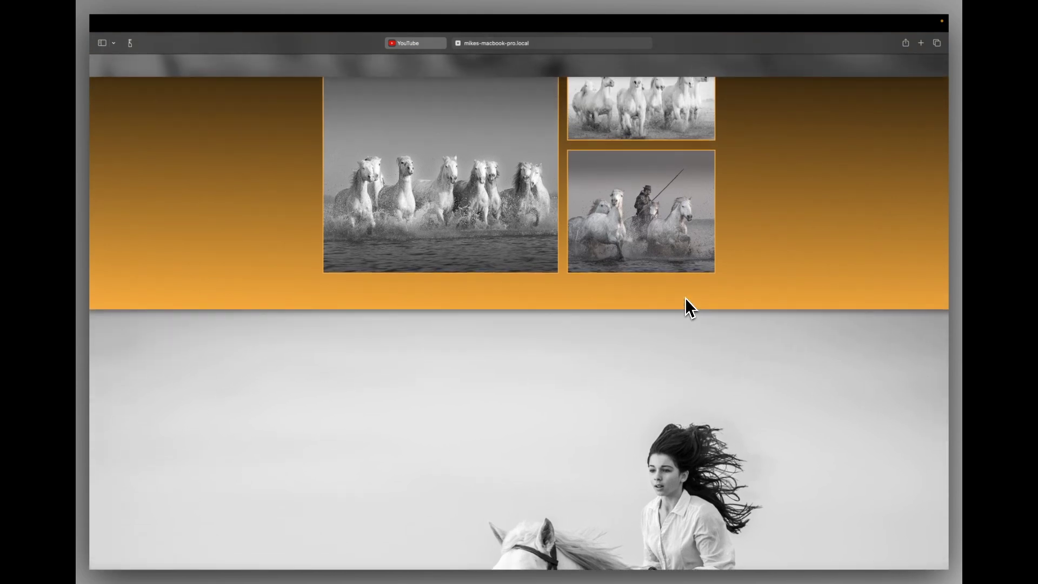
- Back in Sparkle, verify the girl-on-horse image's scale-on-scroll effect is set to 1.2 x
key("super+Tab")
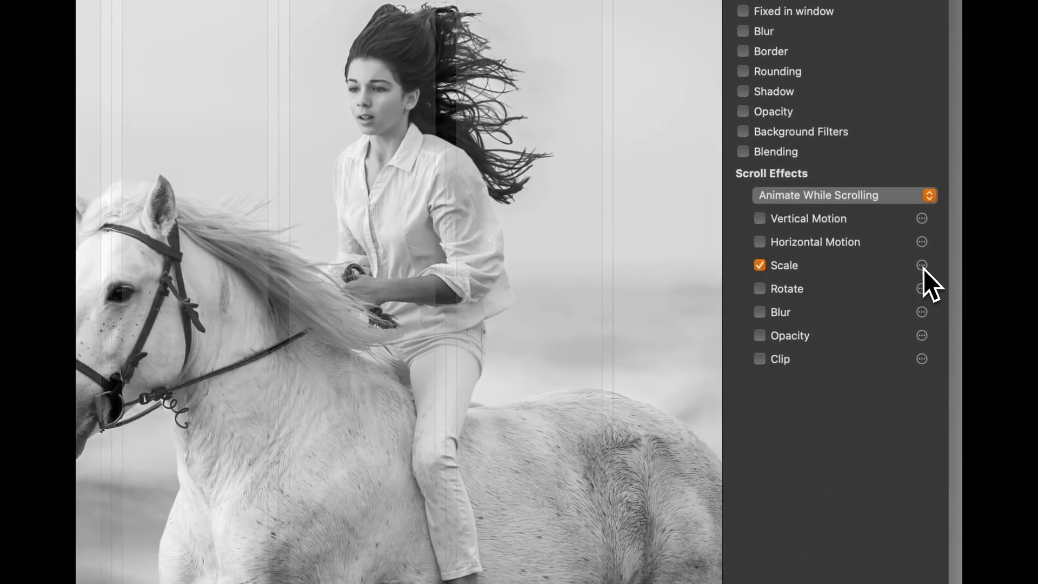
left_click(922, 267)
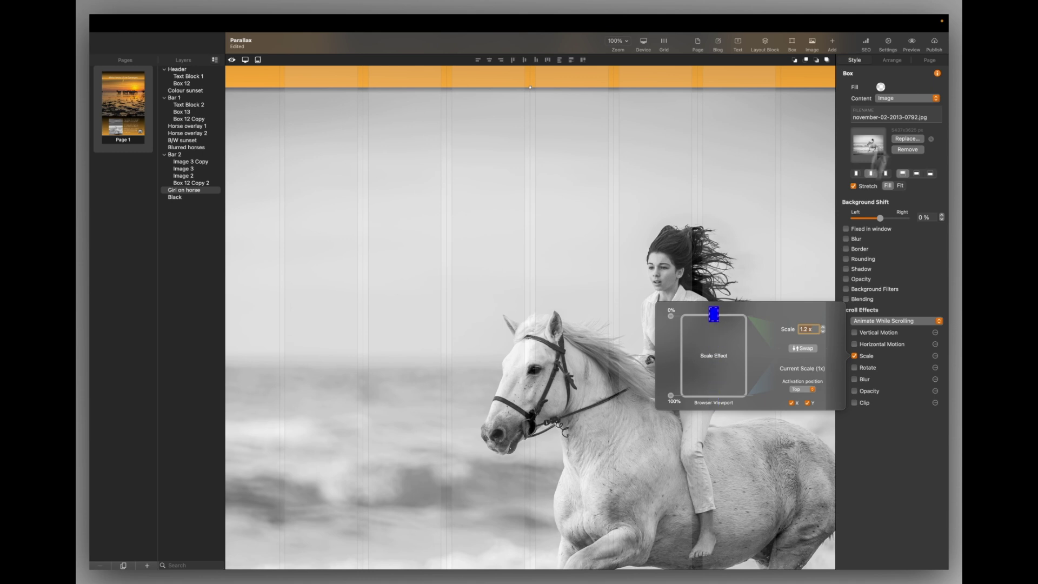
left_click(913, 44)
- Open the live preview in Safari and scroll past the girl-on-horse image to watch it scale up
left_click(901, 103)
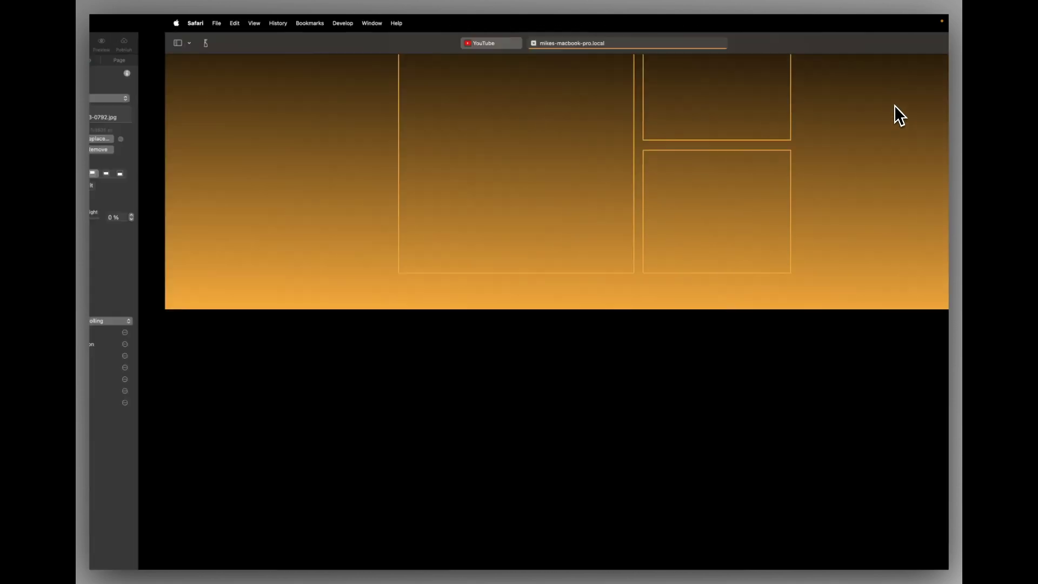
scroll(643, 411, "down", 5)
scroll(643, 408, "down", 5)
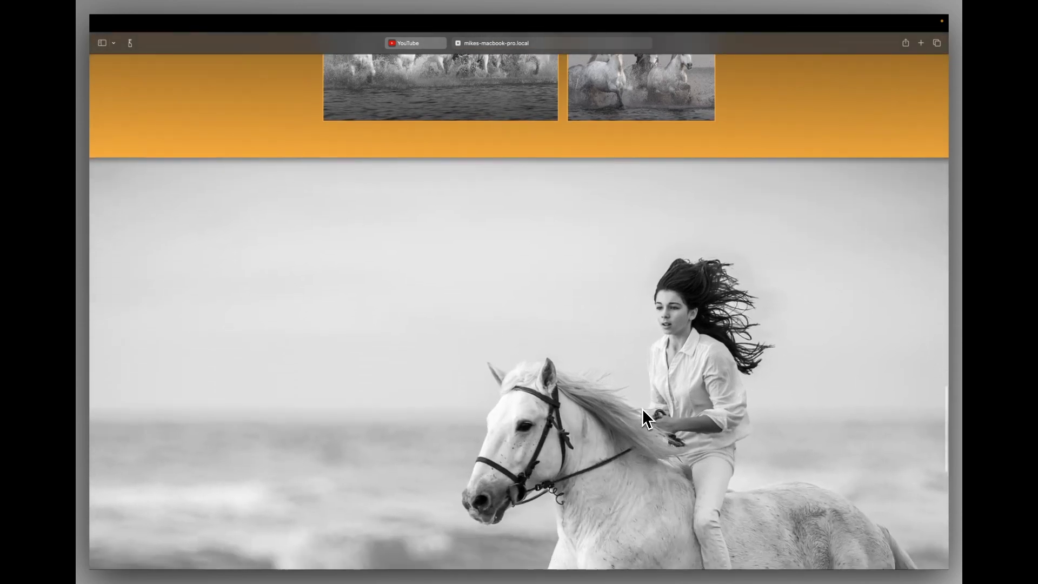
scroll(642, 407, "down", 3)
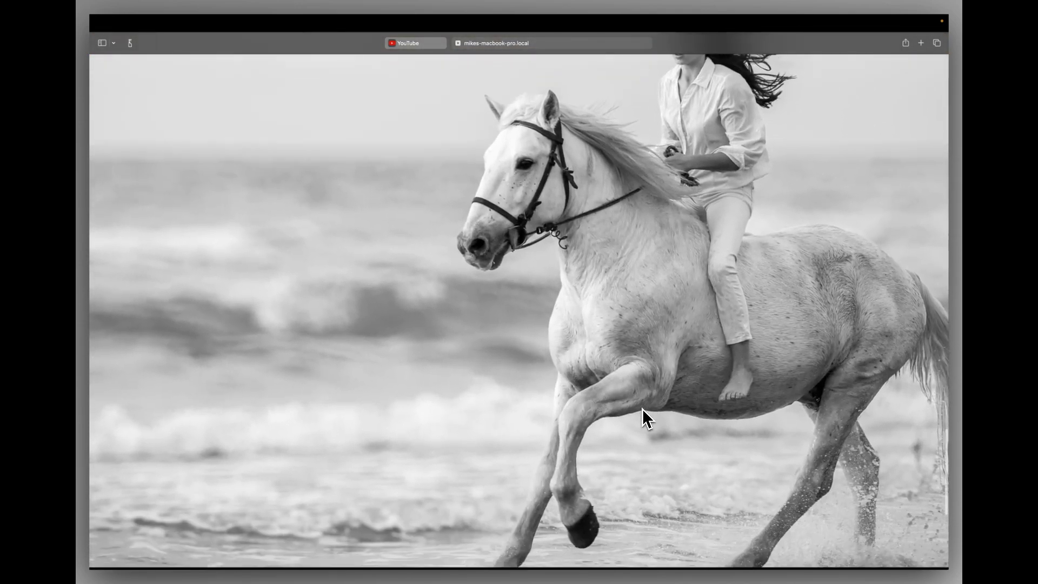
scroll(642, 407, "up", 5)
scroll(643, 407, "up", 5)
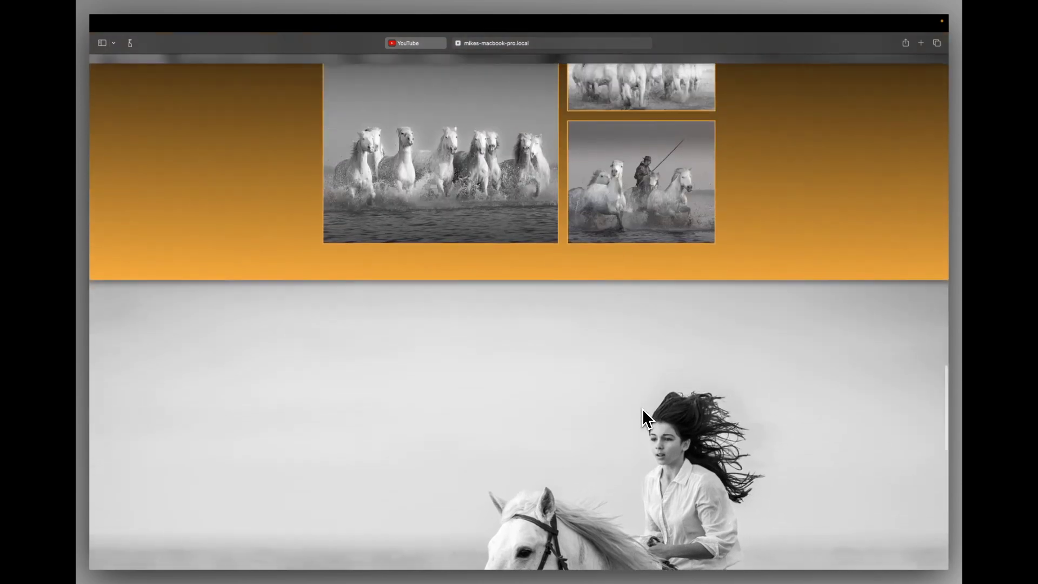
key("super+Tab")
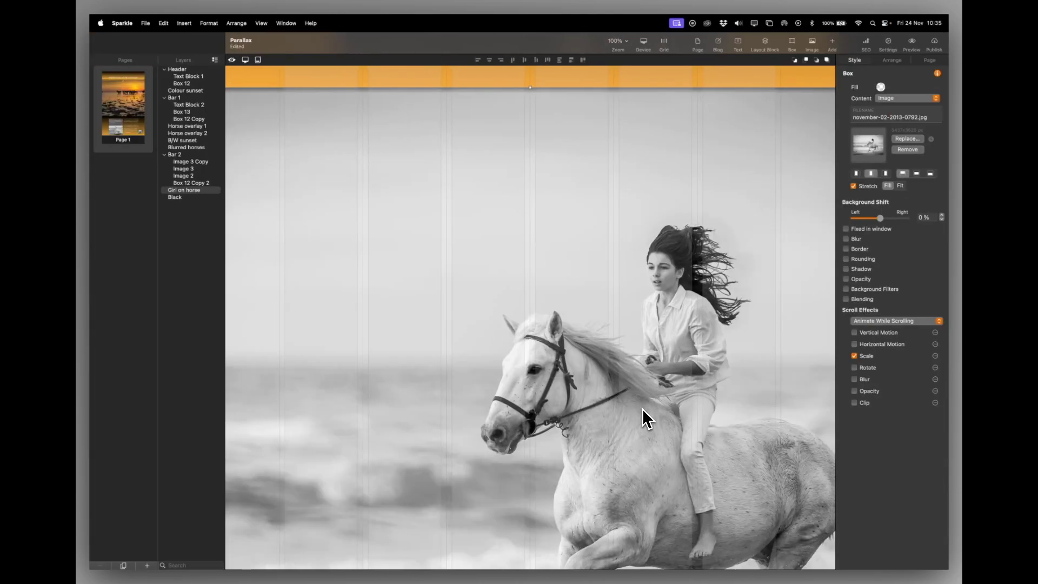
scroll(643, 407, "down", 5)
scroll(642, 408, "down", 1)
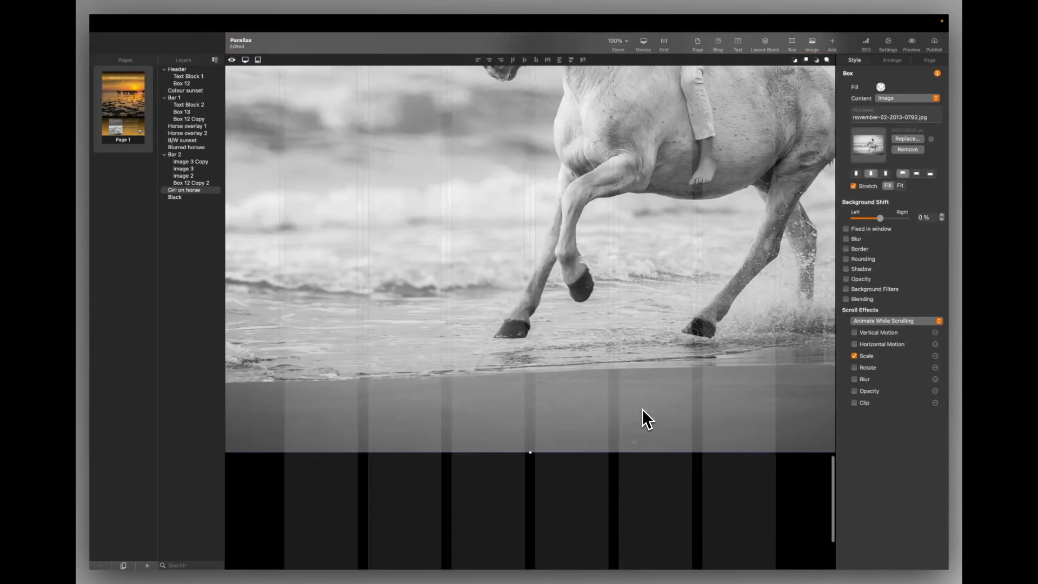